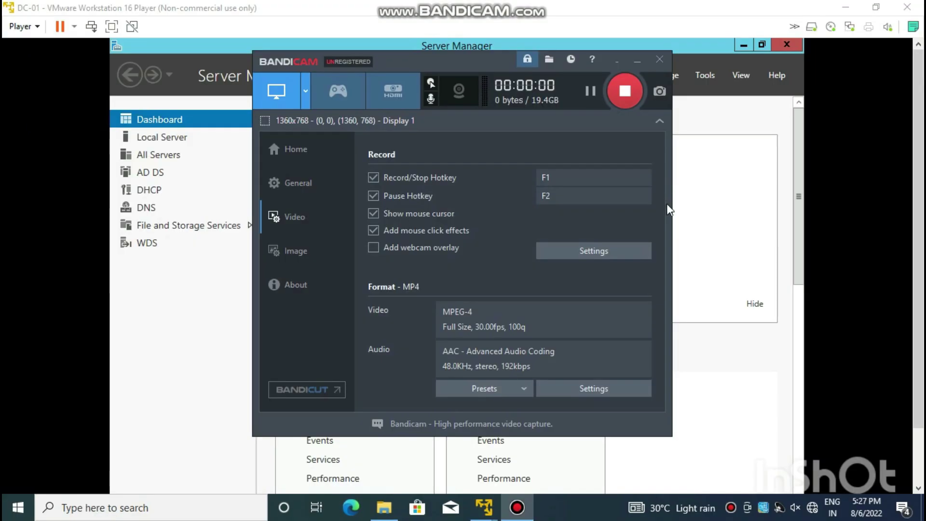
- Open Active Directory Users and Computers and examine the user accounts in the home organizational unit of the domain
click(630, 65)
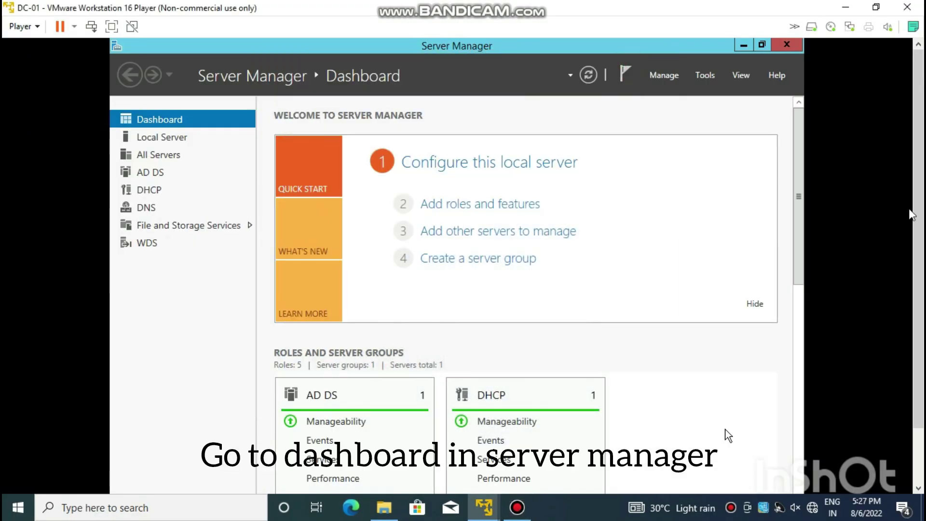
click(696, 77)
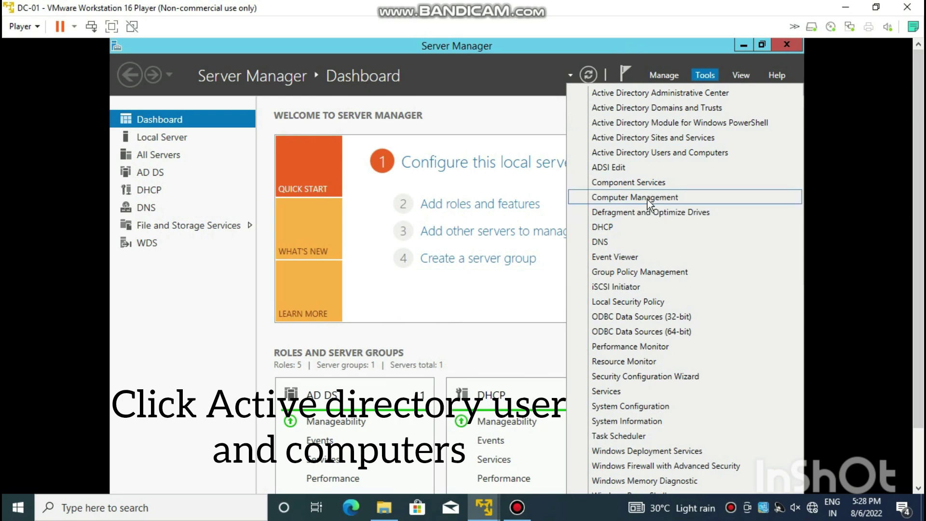
click(665, 152)
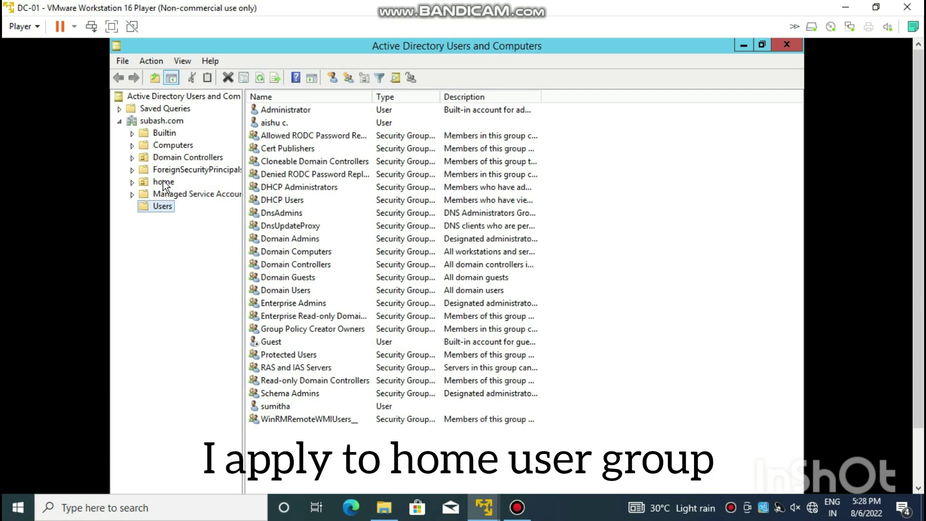
click(167, 184)
click(167, 185)
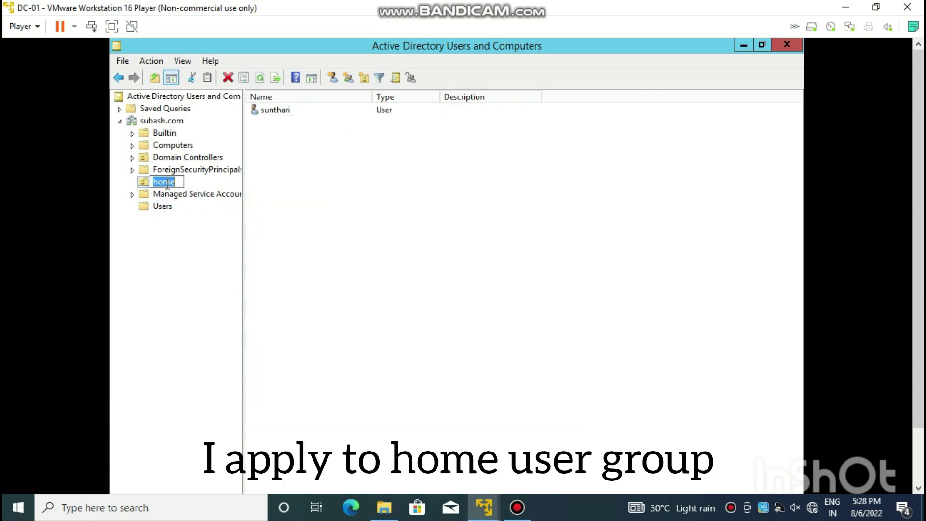
click(280, 110)
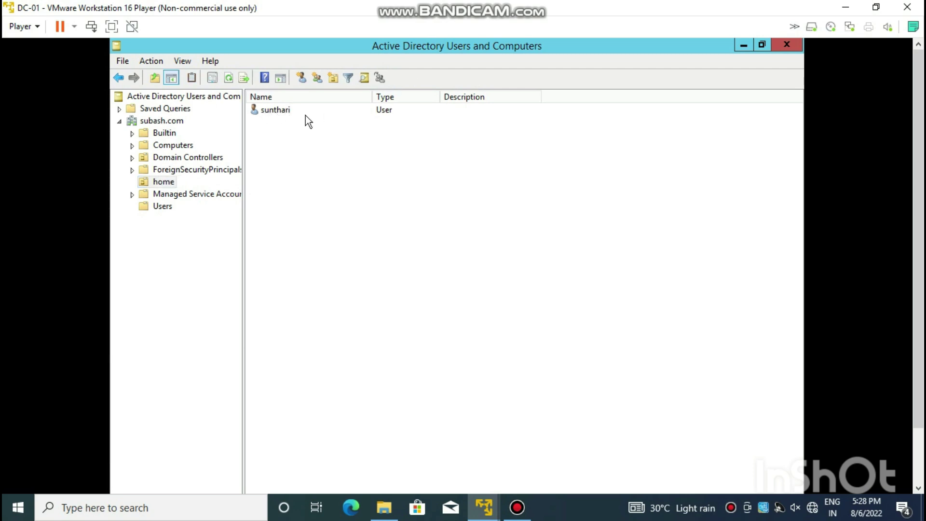
click(745, 46)
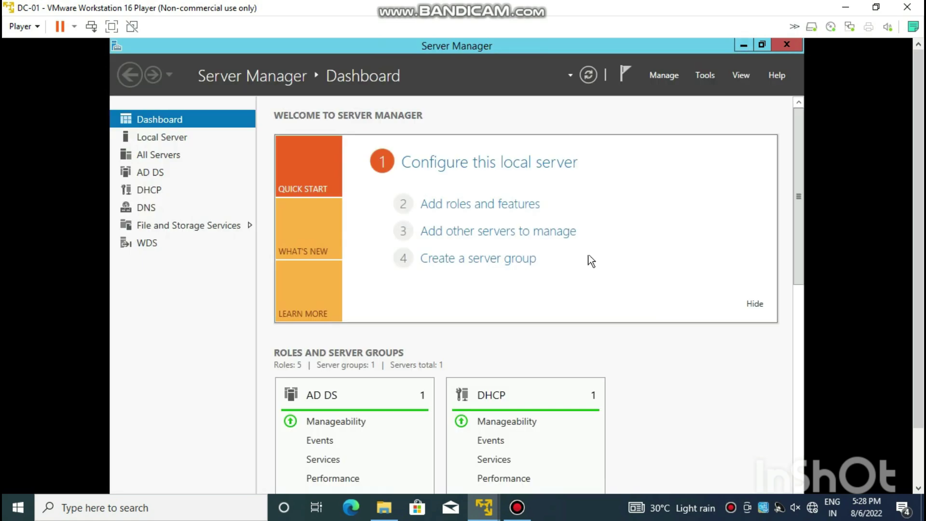
- Open Group Policy Management from Server Manager and select the home organizational unit under the domain
click(704, 75)
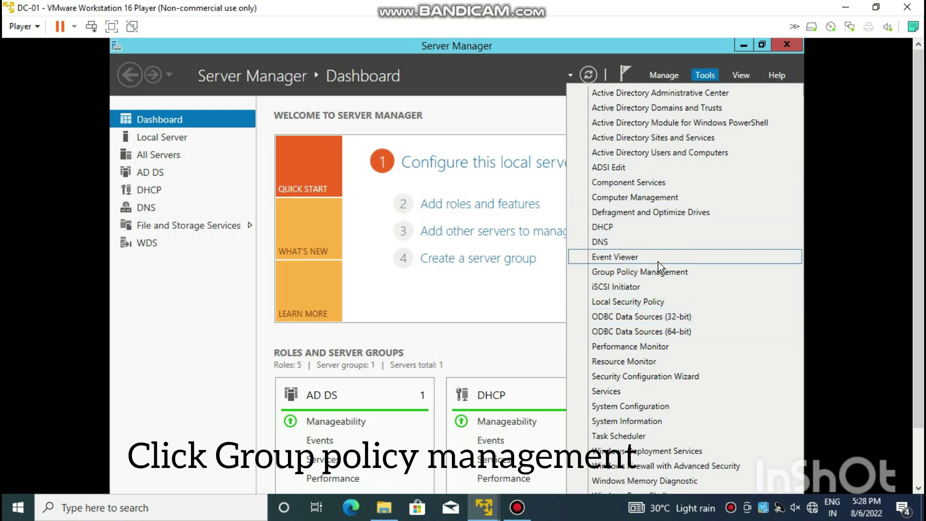
click(703, 273)
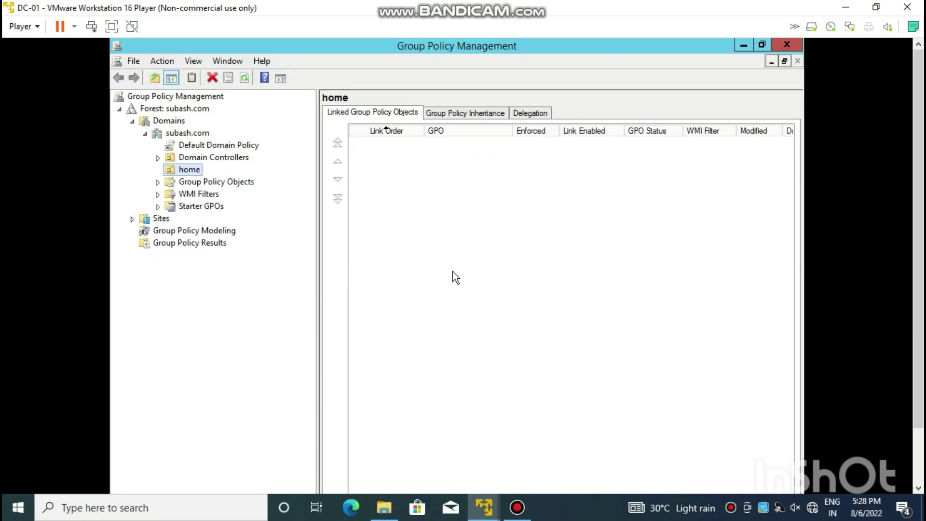
click(190, 168)
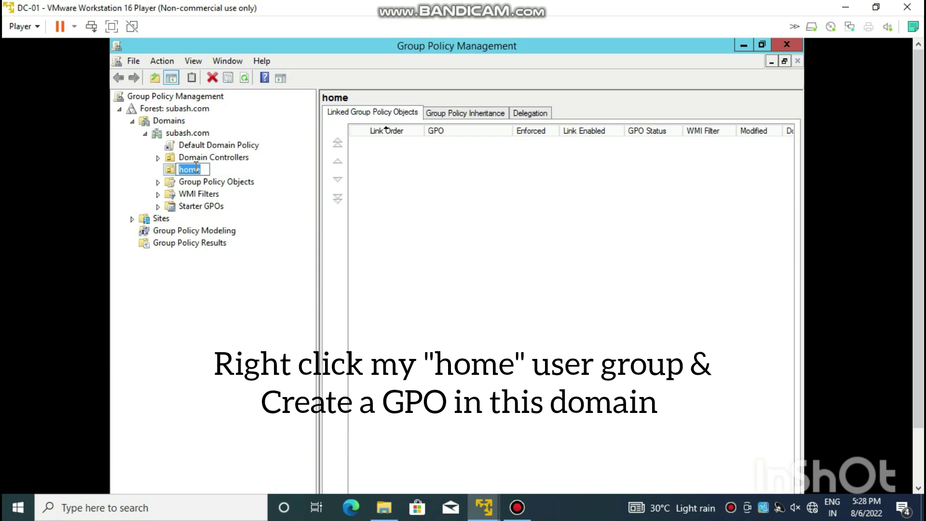
click(219, 174)
- Create a GPO named "desktop wallpaper" in this domain and link it to the home organizational unit
right_click(191, 172)
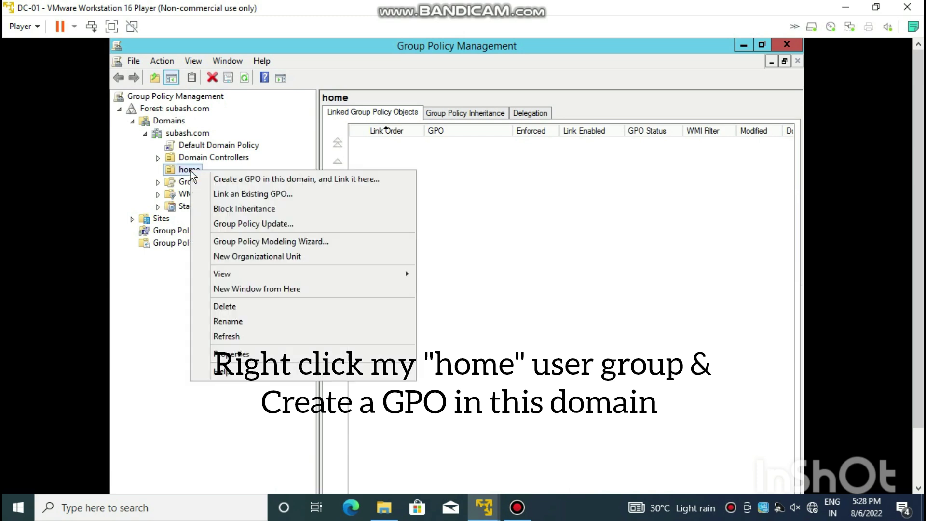
click(228, 180)
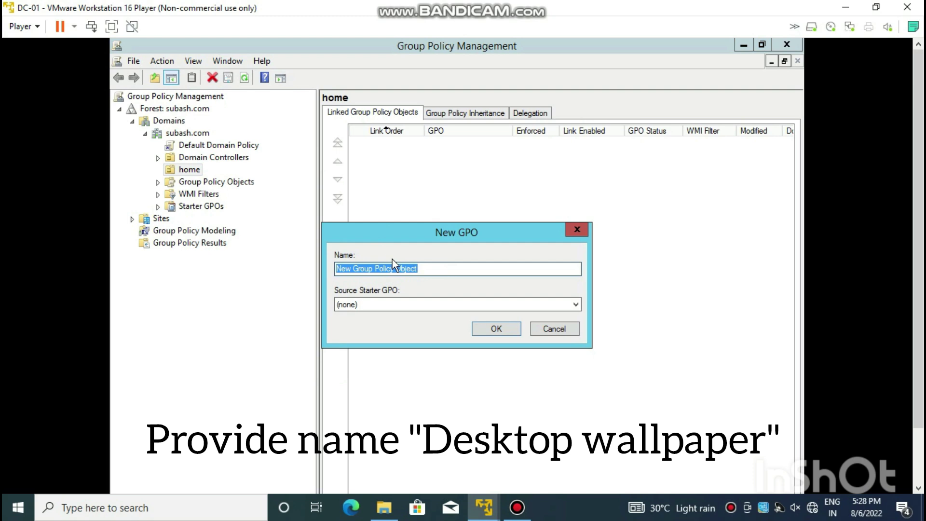
text(wal)
key(BackSpace)
key(BackSpace)
key(BackSpace)
key(BackSpace)
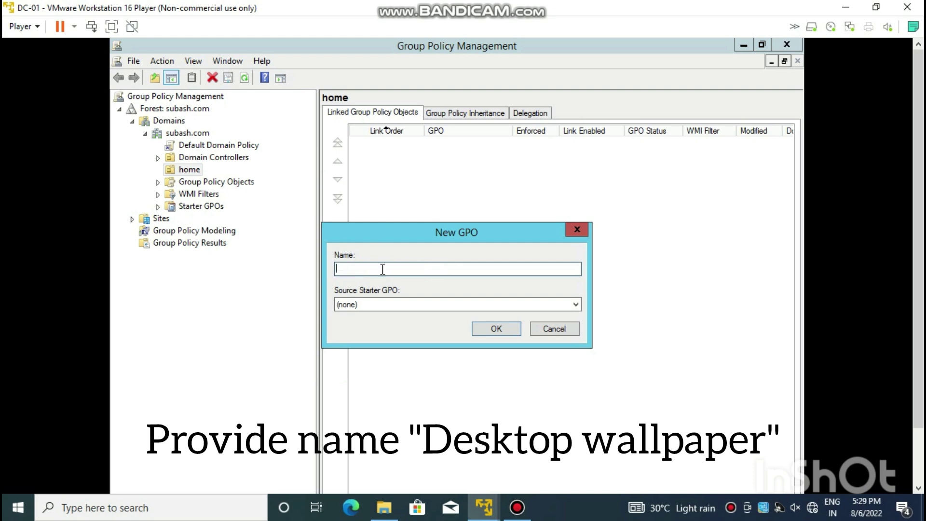
text(desktop wallpaper)
key(Return)
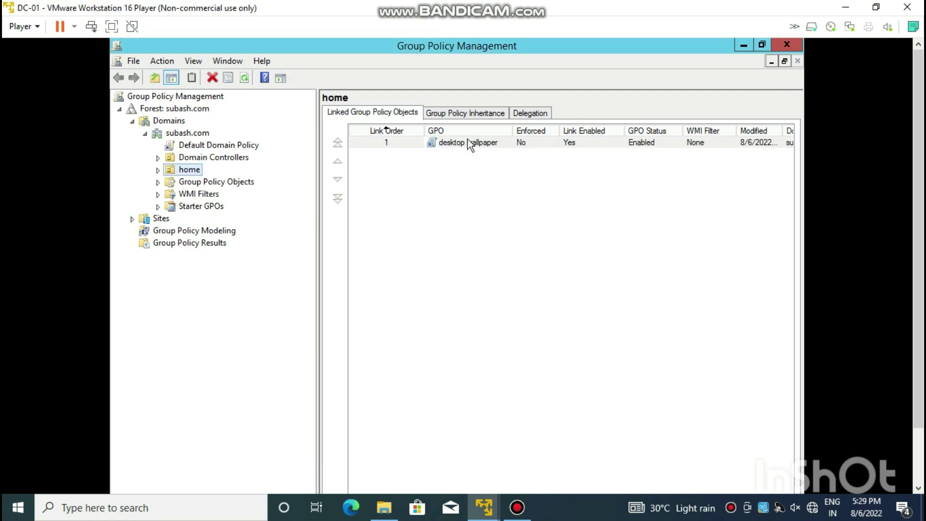
- Select the desktop wallpaper GPO under home, acknowledge the link notice, and open the GPO for editing
click(158, 170)
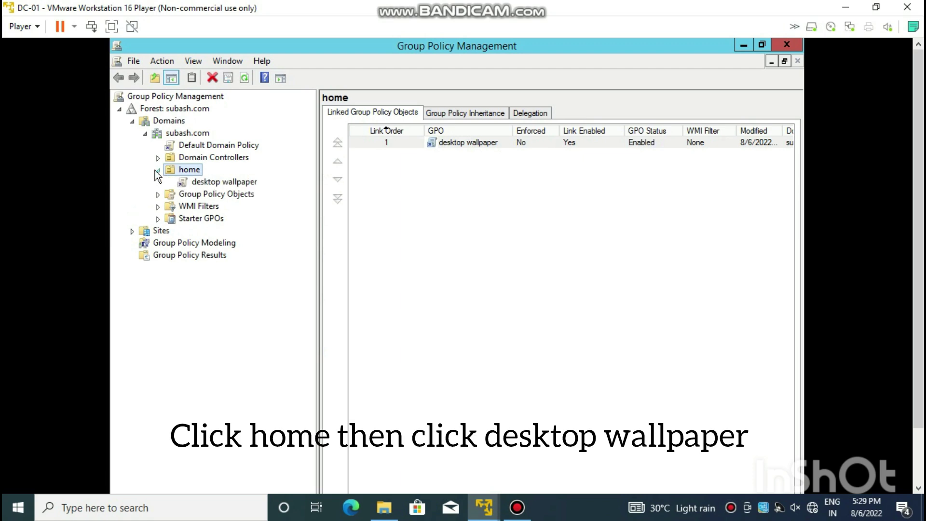
click(204, 183)
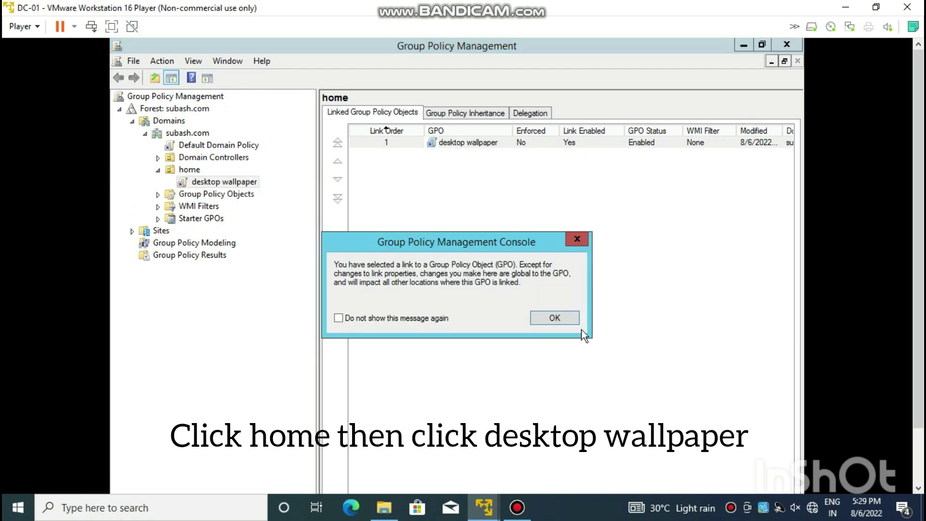
click(555, 318)
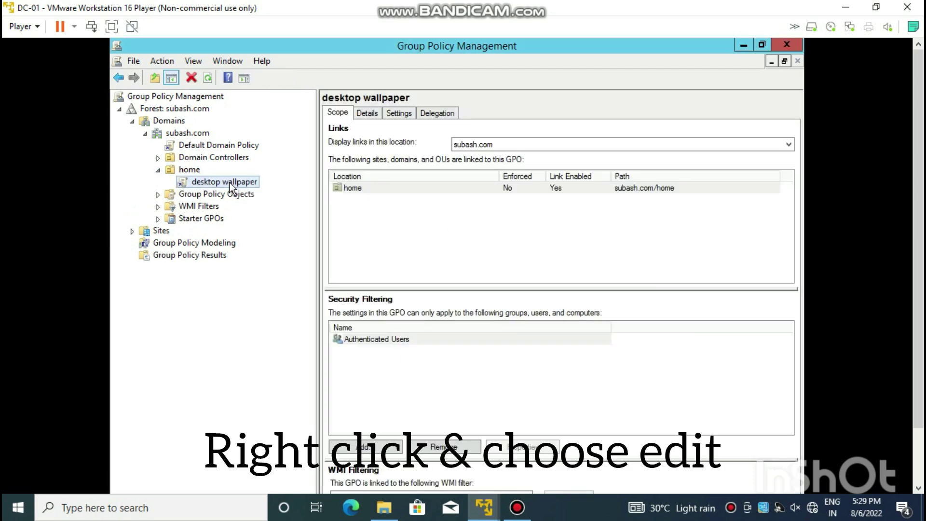
right_click(229, 183)
click(259, 191)
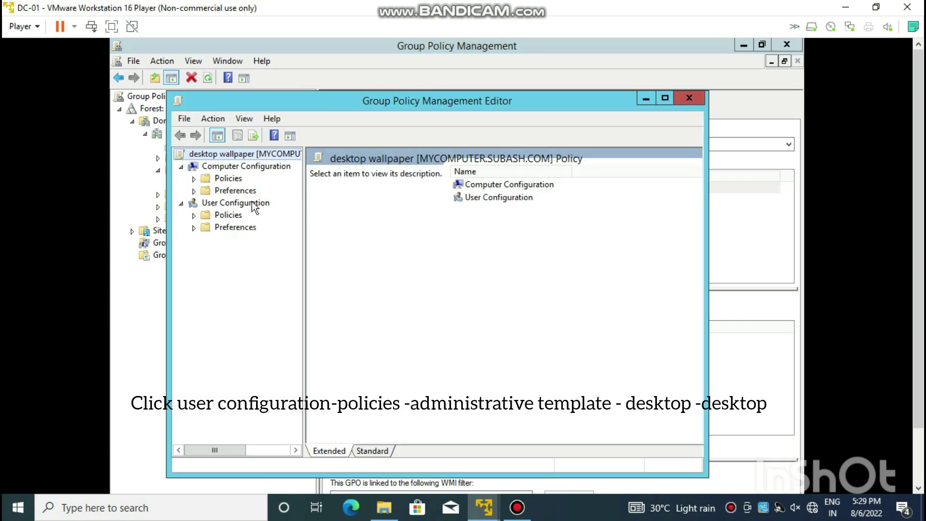
- In the maximized policy editor, show the settings under User Configuration > Policies > Administrative Templates > Desktop > Desktop
click(232, 217)
double_click(233, 217)
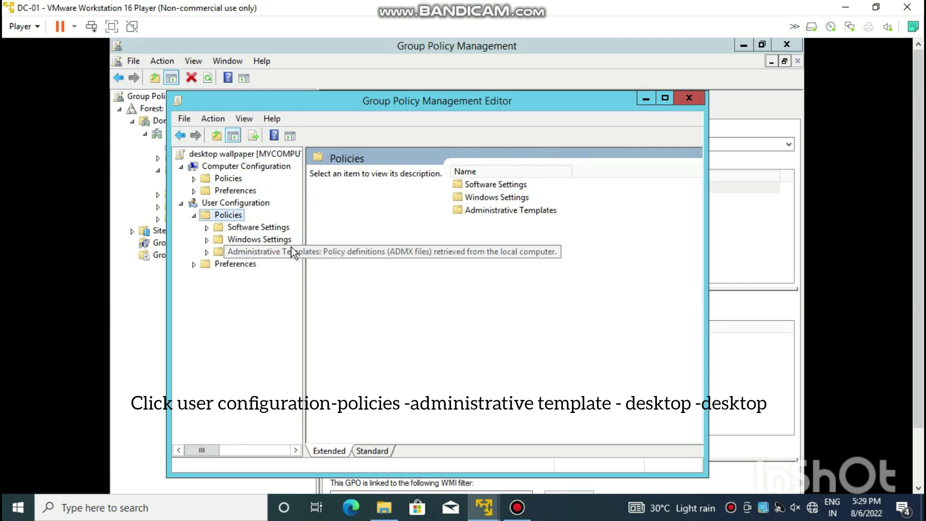
drag(304, 238, 447, 256)
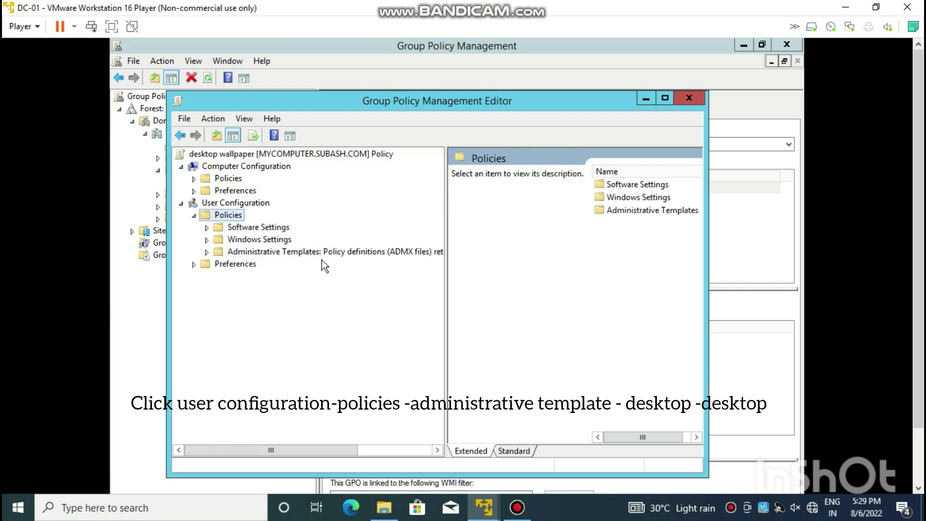
double_click(297, 251)
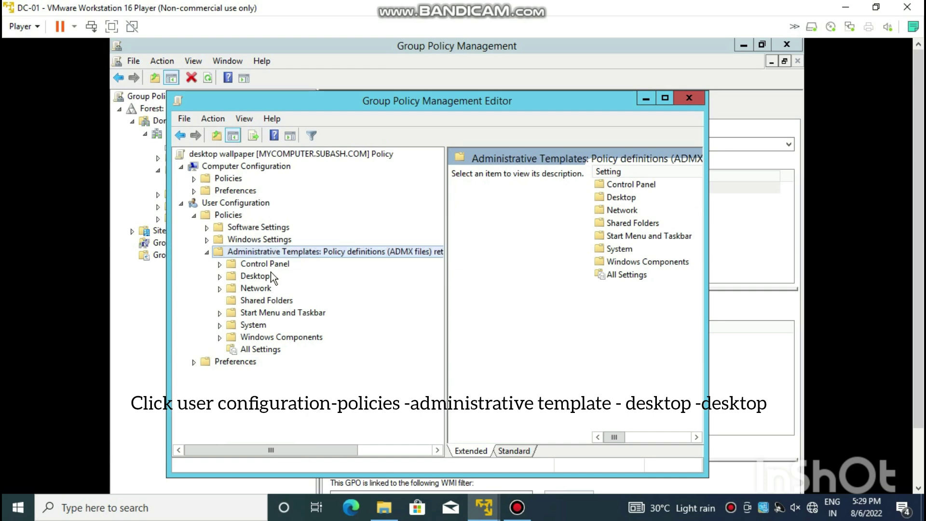
double_click(263, 277)
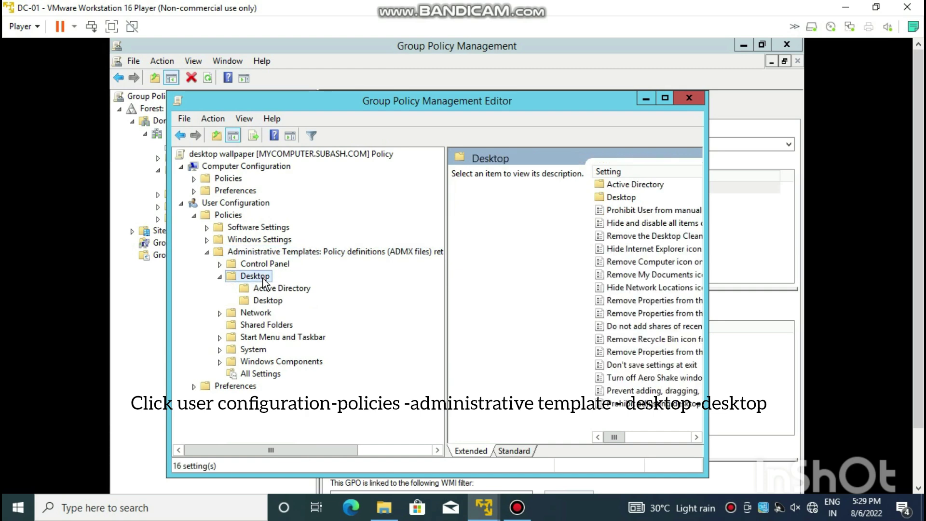
click(273, 301)
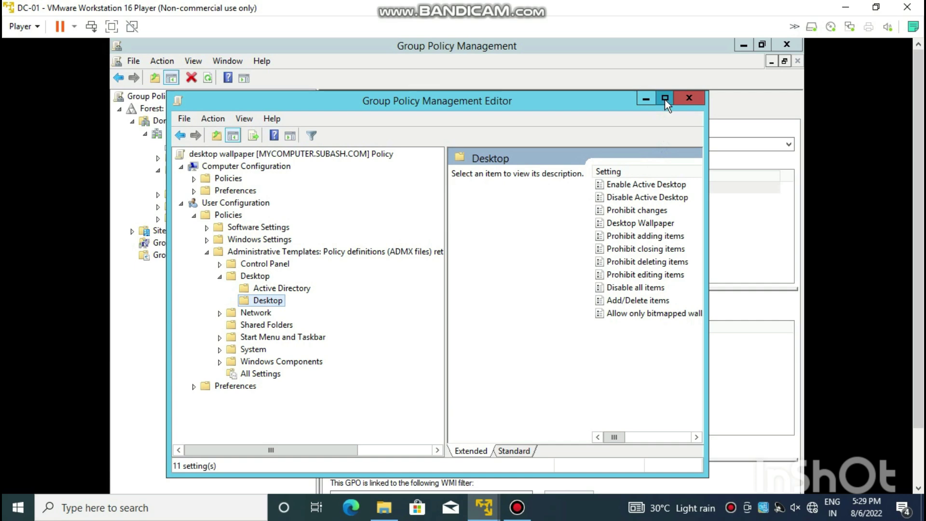
click(665, 99)
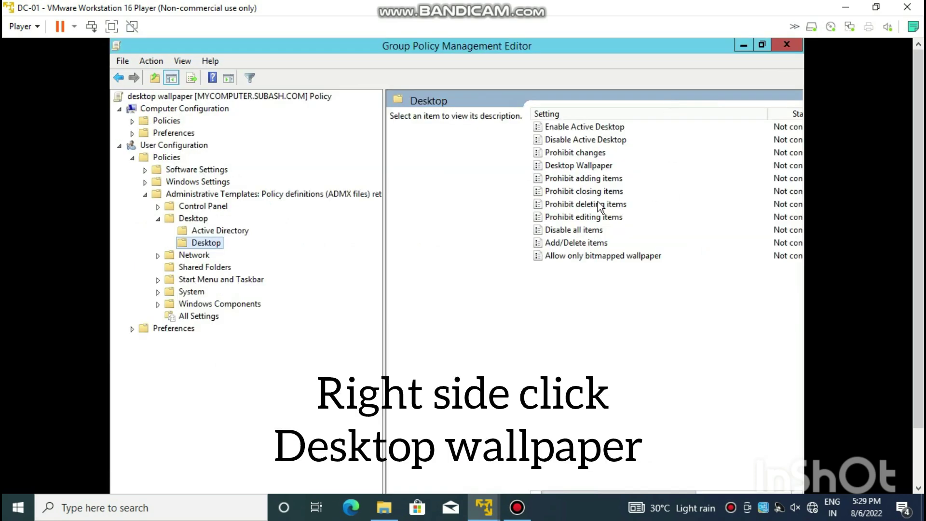
- Open the Desktop Wallpaper policy setting and set it to Enabled, ready for entering the wallpaper name
double_click(564, 166)
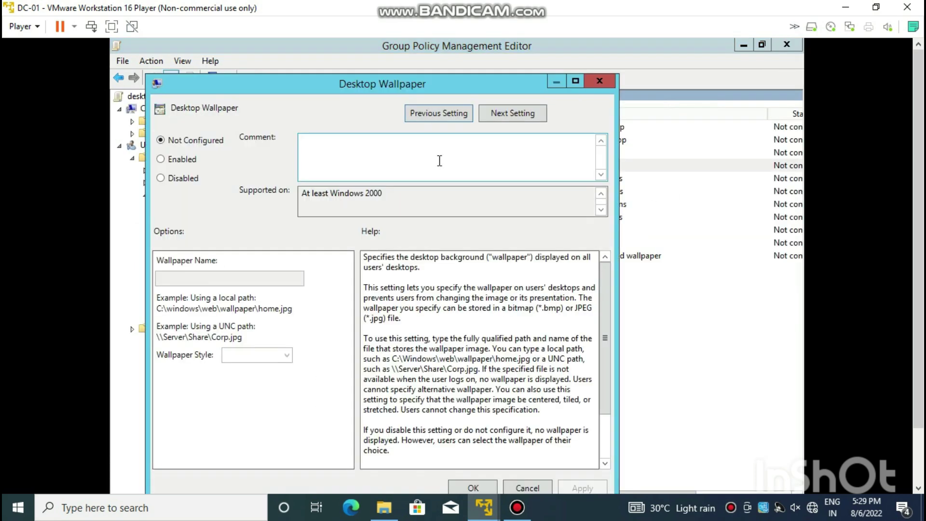
drag(300, 85, 309, 57)
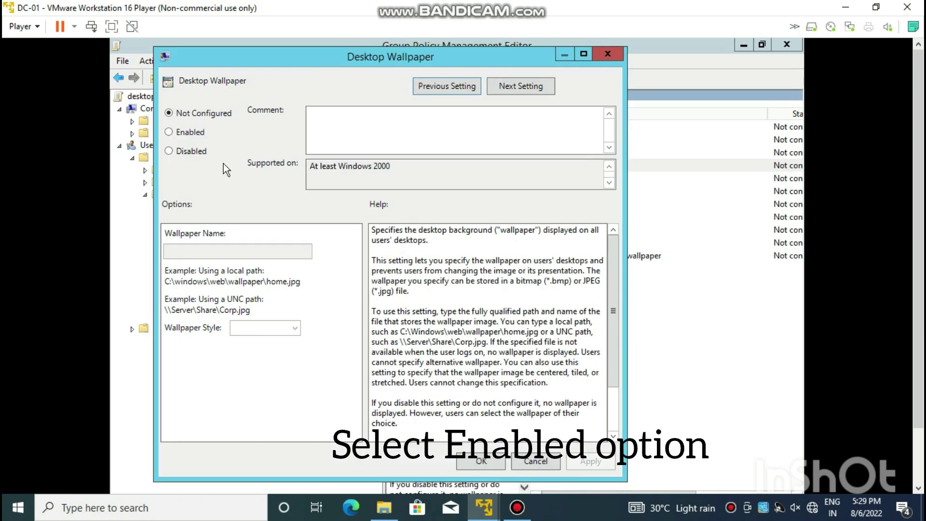
click(189, 132)
click(216, 250)
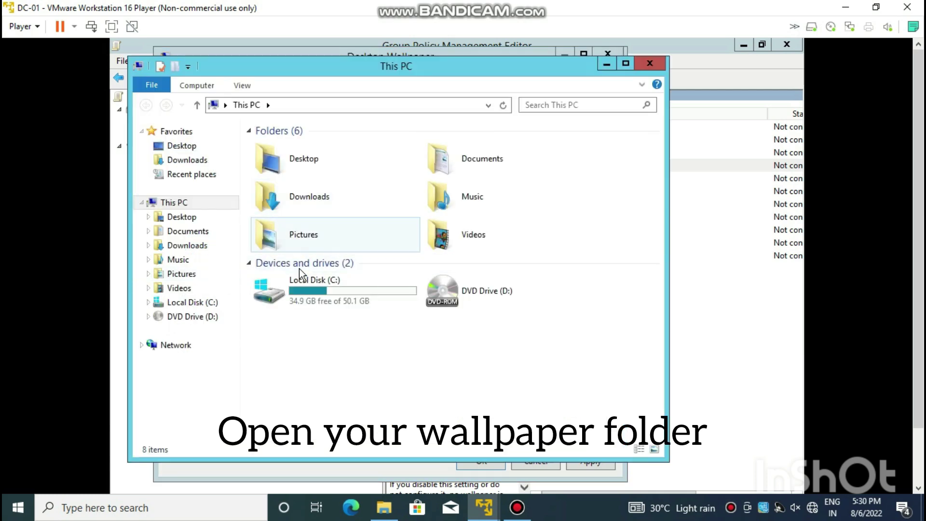
- Look at the wallpaper images in the subha folder on Local Disk (C:) and return to the drive's root
double_click(305, 299)
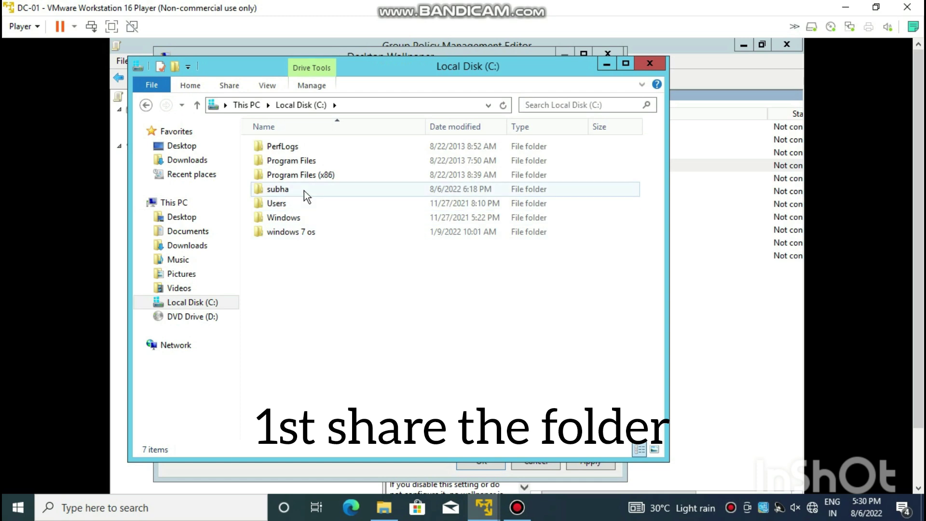
double_click(291, 189)
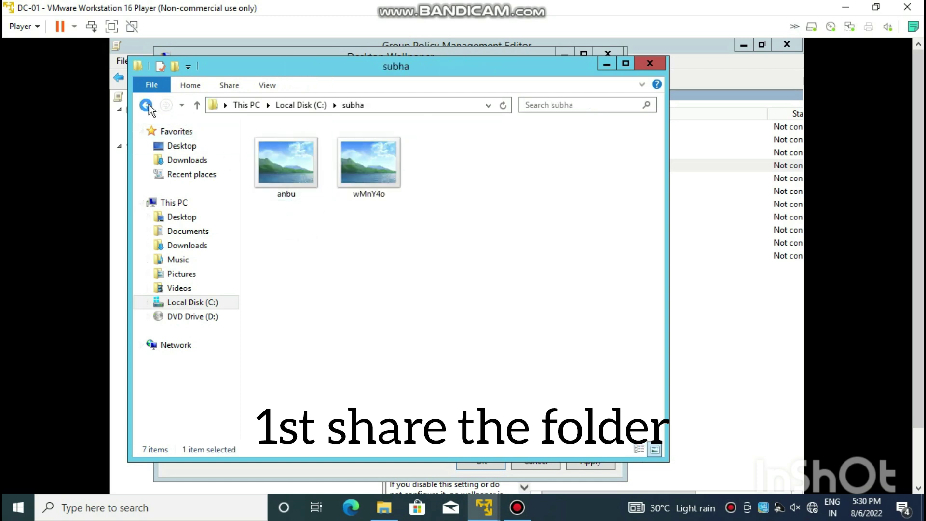
click(146, 105)
- In the subha folder's sharing properties, review the share permissions for Everyone and copy the network path \\MYCOMPUTER\subha
right_click(299, 186)
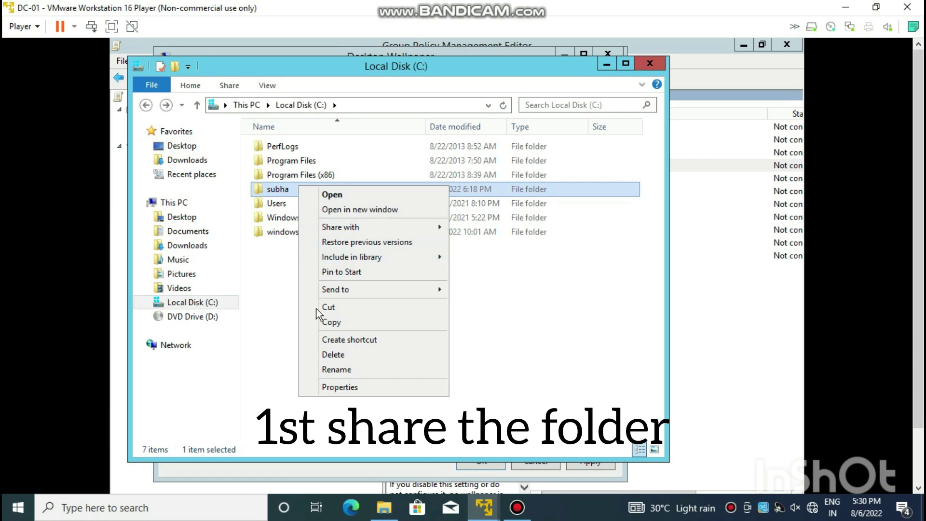
click(342, 385)
click(358, 218)
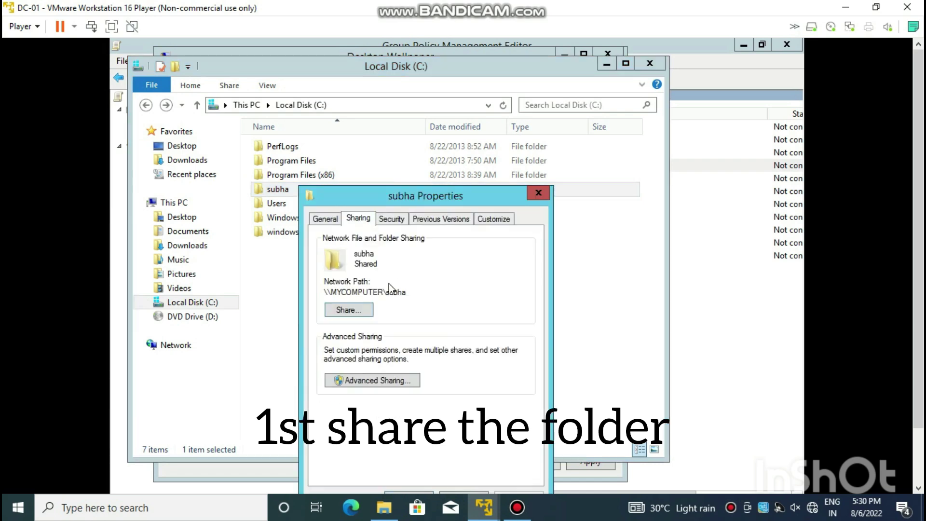
click(362, 381)
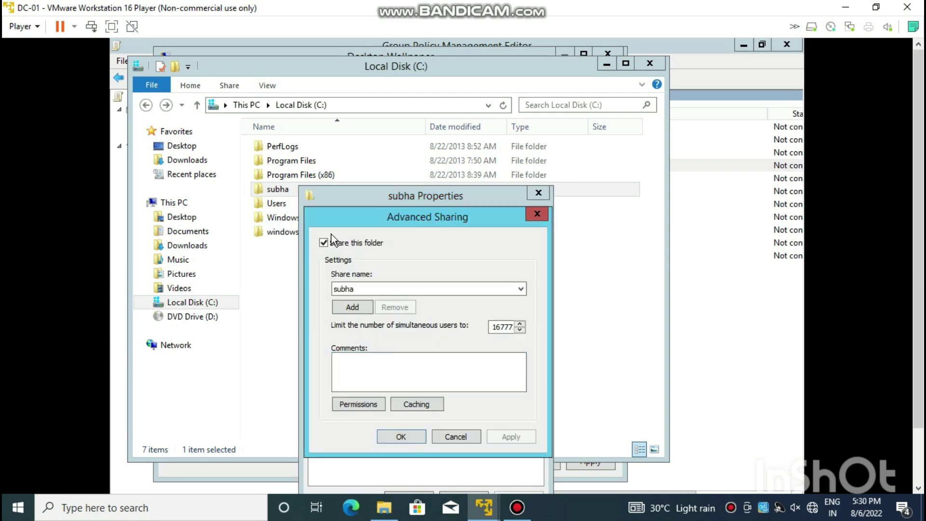
click(358, 403)
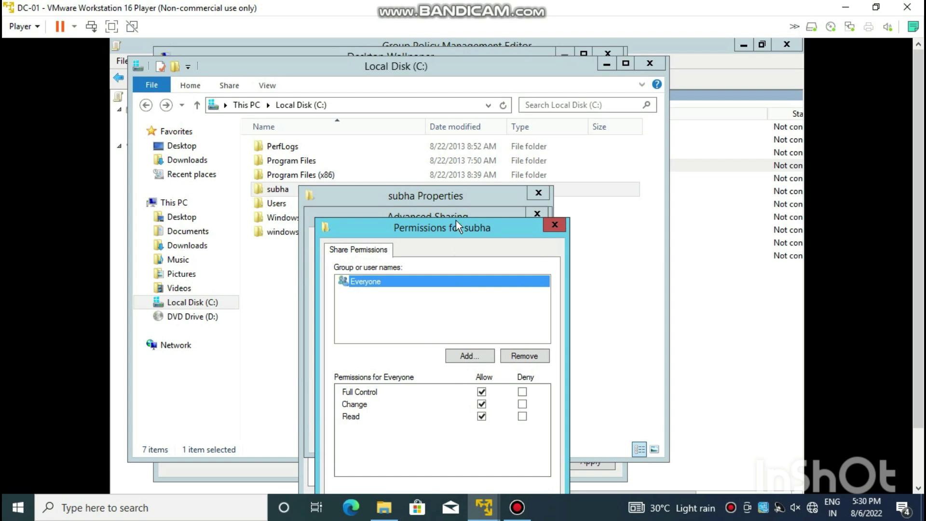
drag(456, 220, 464, 164)
click(429, 453)
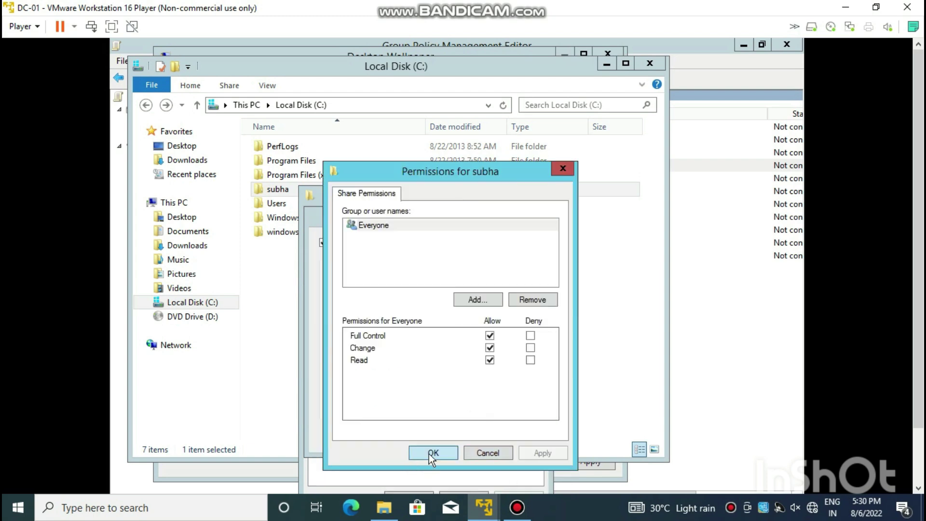
click(425, 440)
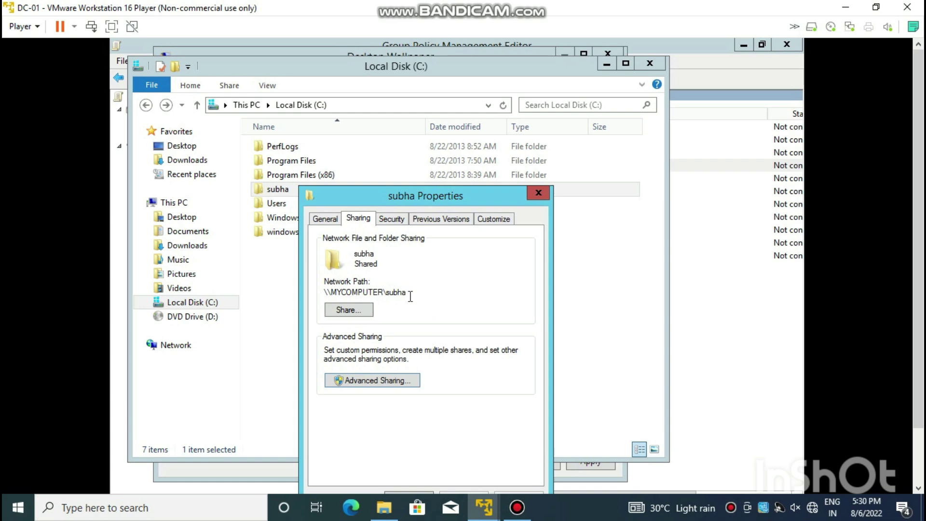
double_click(377, 291)
key(ctrl+c)
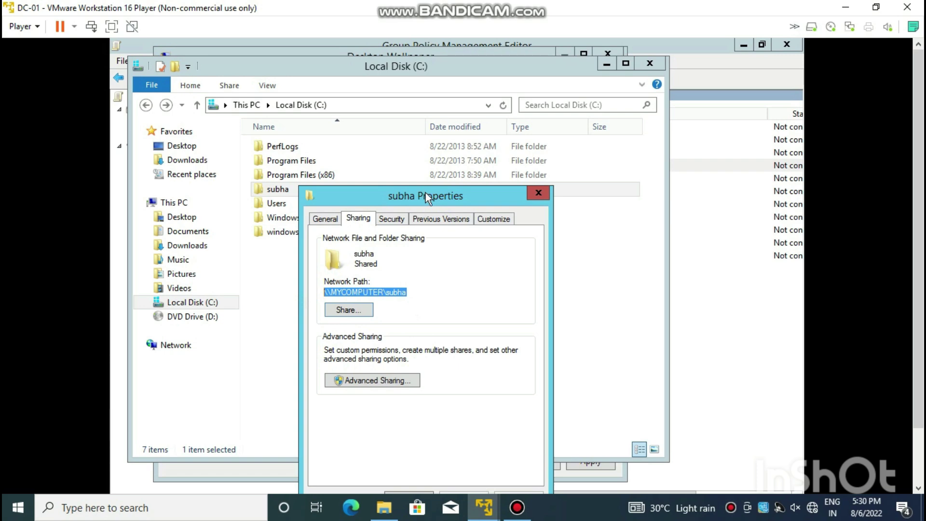
- Close the properties dialog, enter the path \\MYCOMPUTER\subha\anbu.jpg in the subha folder's address field, and copy it
drag(426, 195, 442, 145)
click(423, 449)
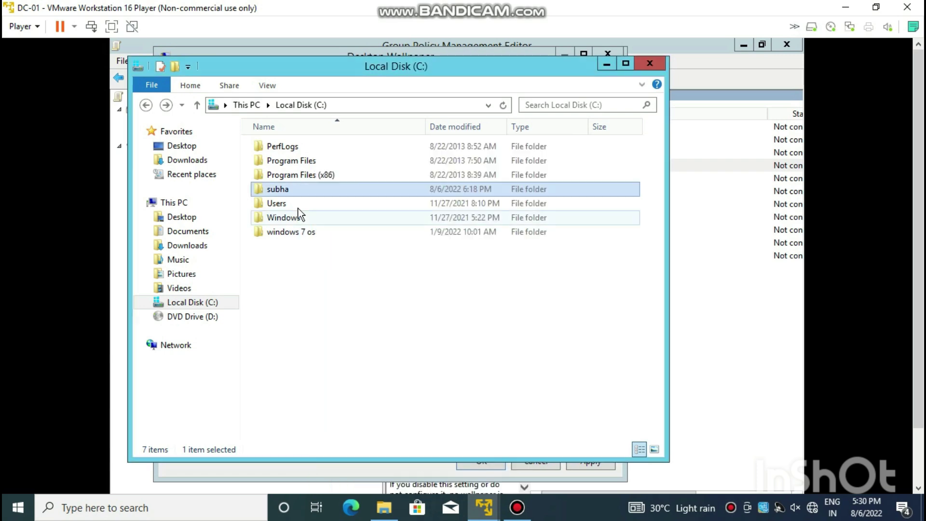
double_click(275, 189)
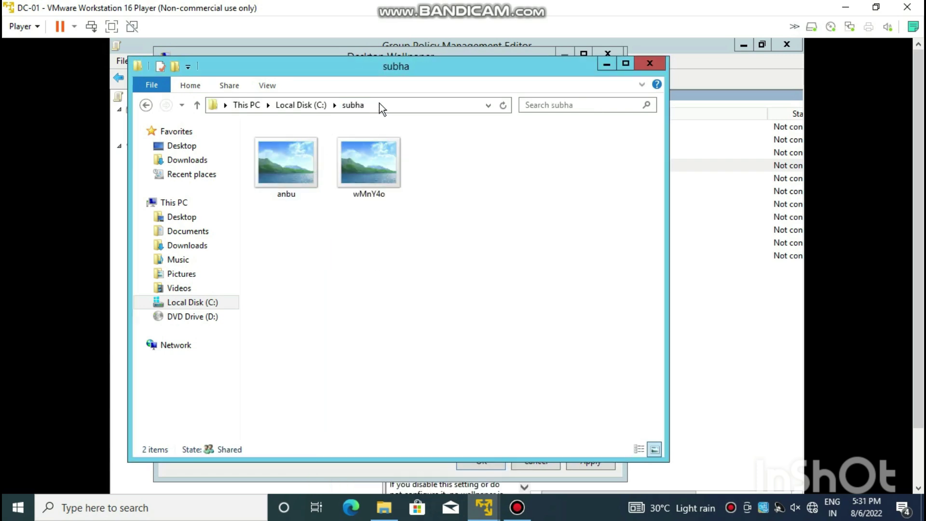
click(404, 106)
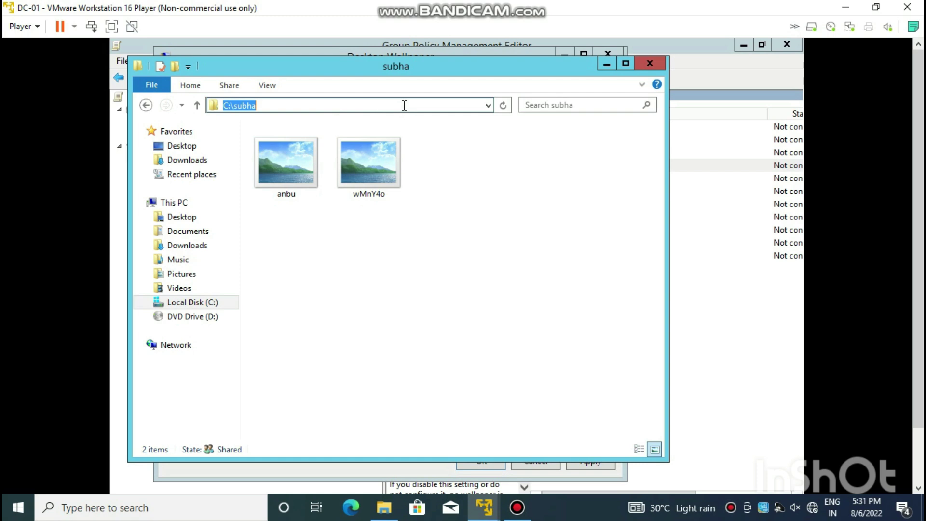
key(ctrl+v)
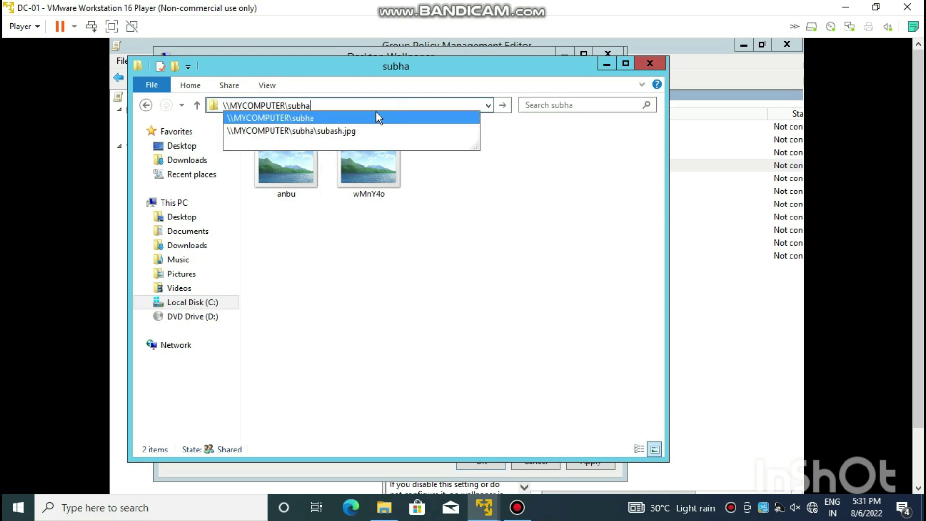
text(\)
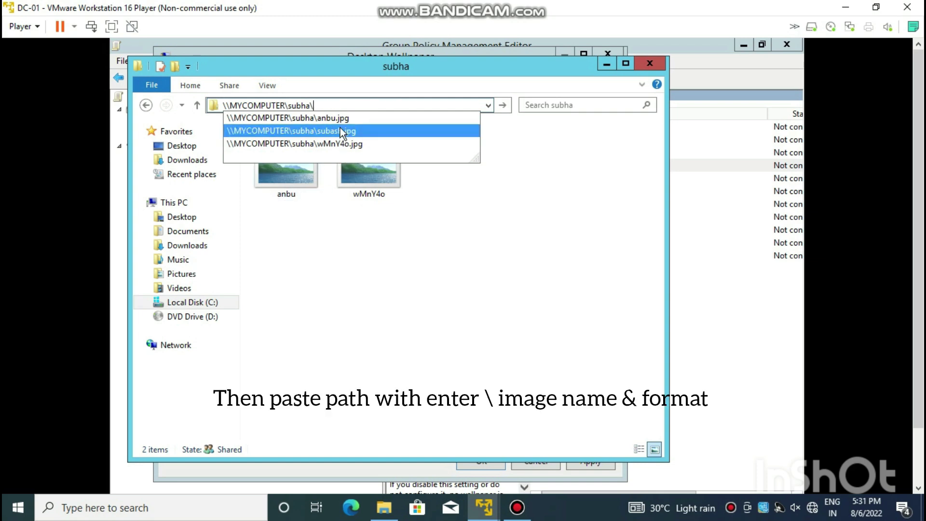
text(anbu)
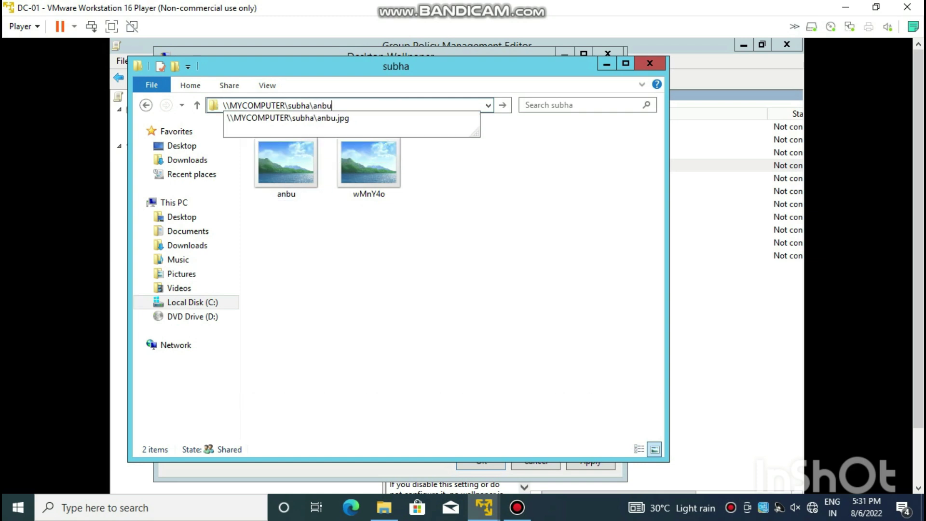
text(.jp)
click(340, 118)
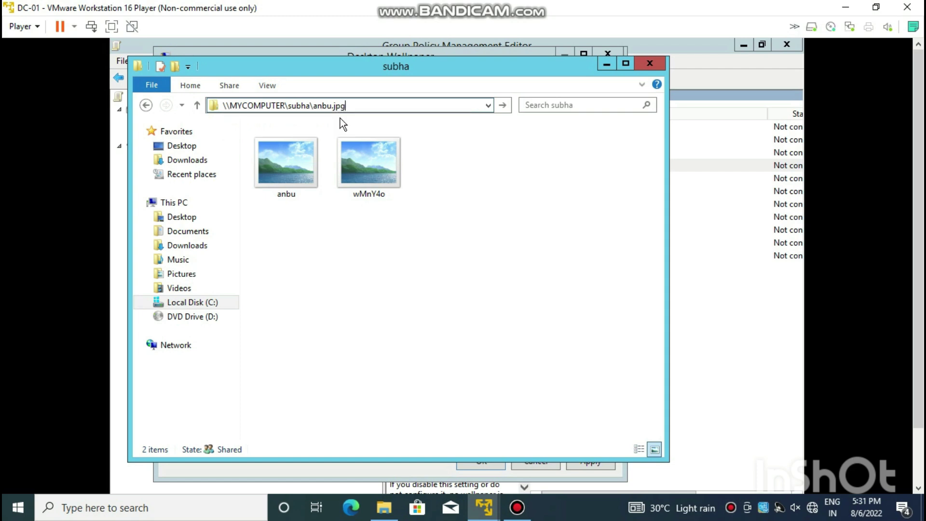
drag(355, 105, 214, 107)
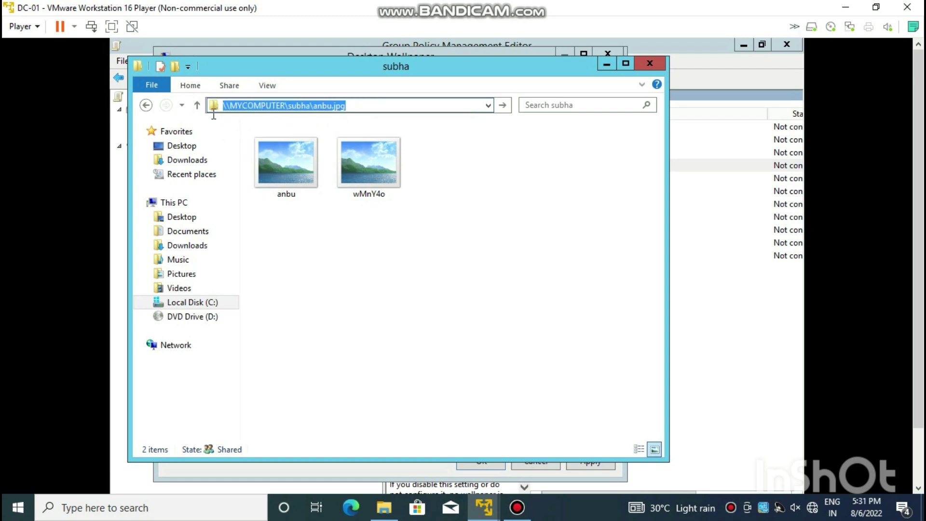
right_click(277, 107)
click(304, 148)
- Test the copied image path \\MYCOMPUTER\subha\anbu.jpg by running it, and close the opened picture
key(super+r)
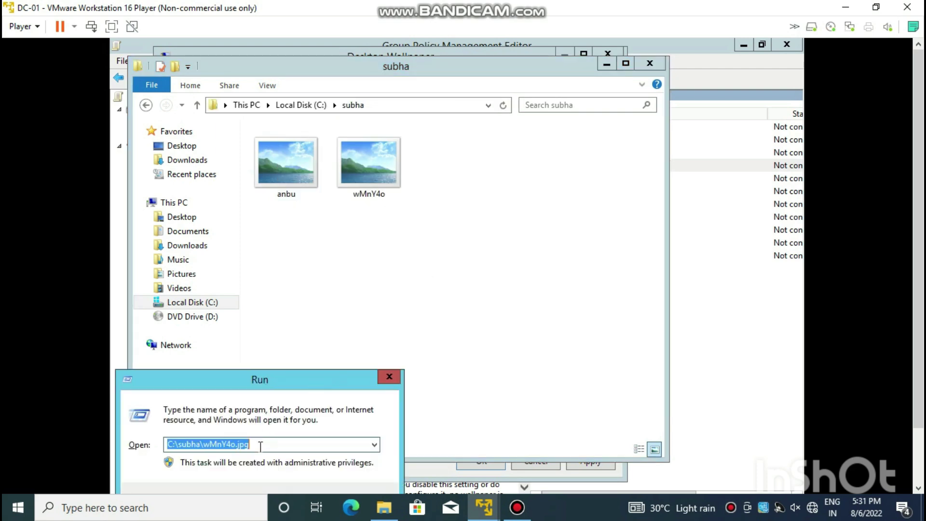
key(ctrl+v)
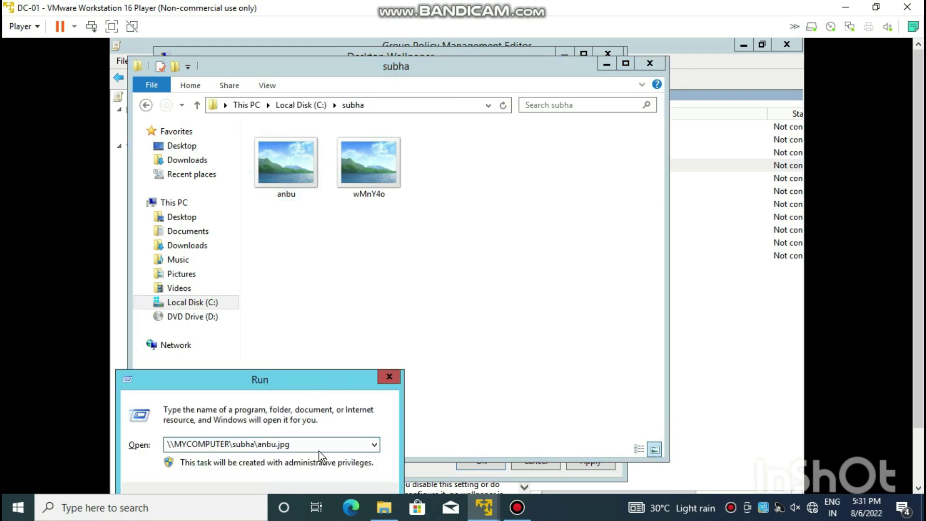
key(Return)
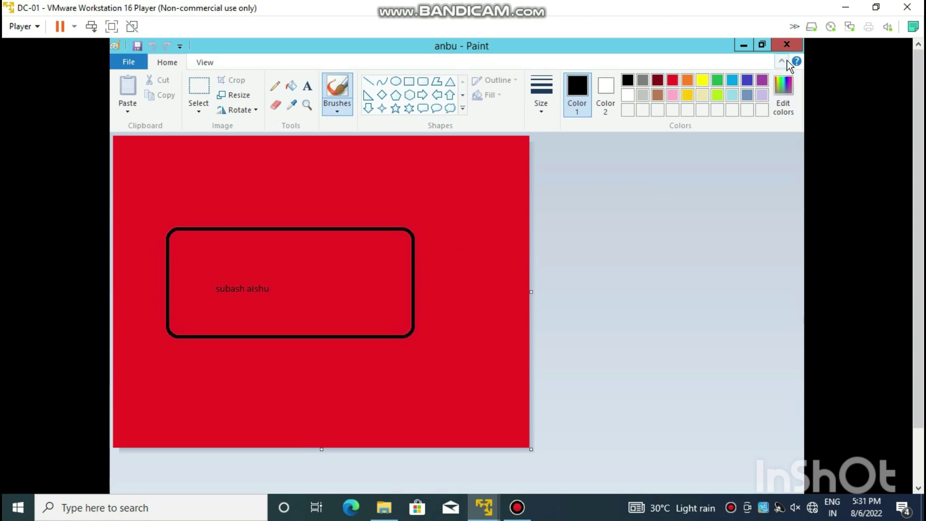
click(786, 44)
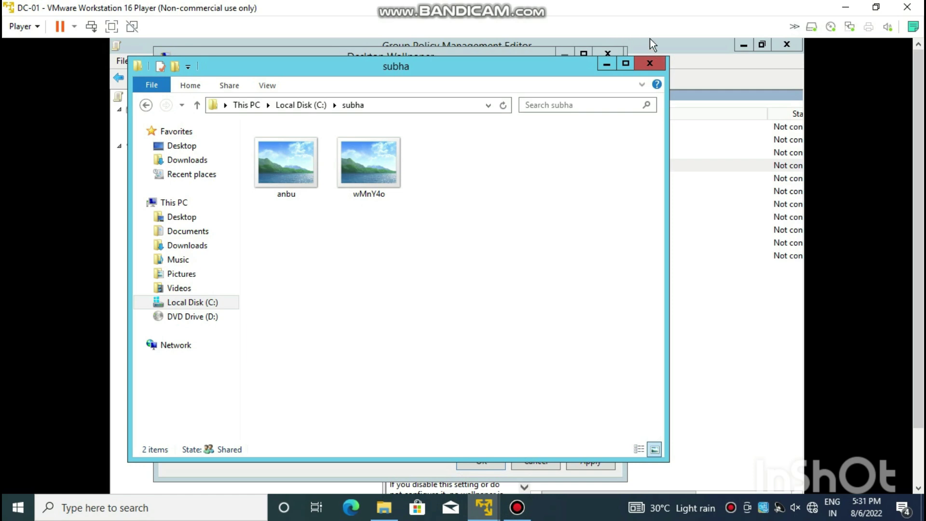
- Set the Desktop Wallpaper policy's wallpaper name to \\MYCOMPUTER\subha\anbu.jpg with the Center style, apply it, and close the policy editor
click(608, 64)
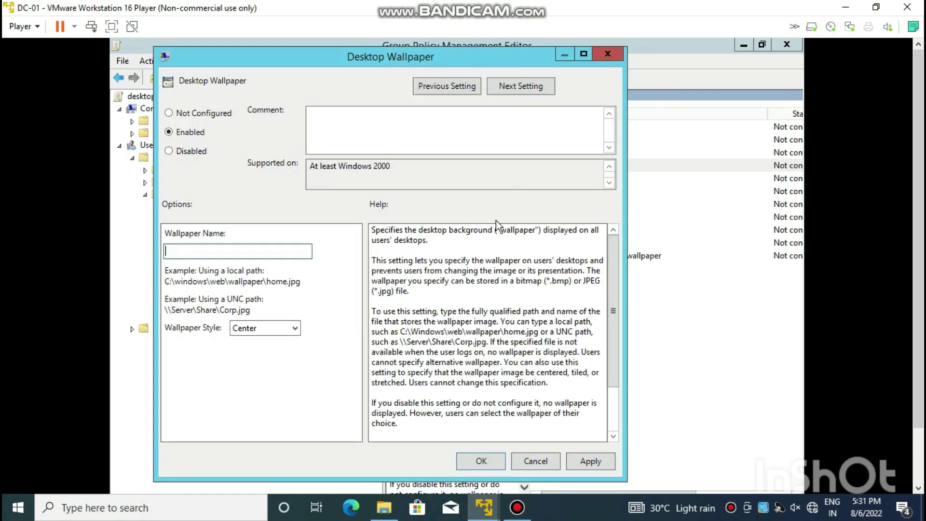
right_click(207, 250)
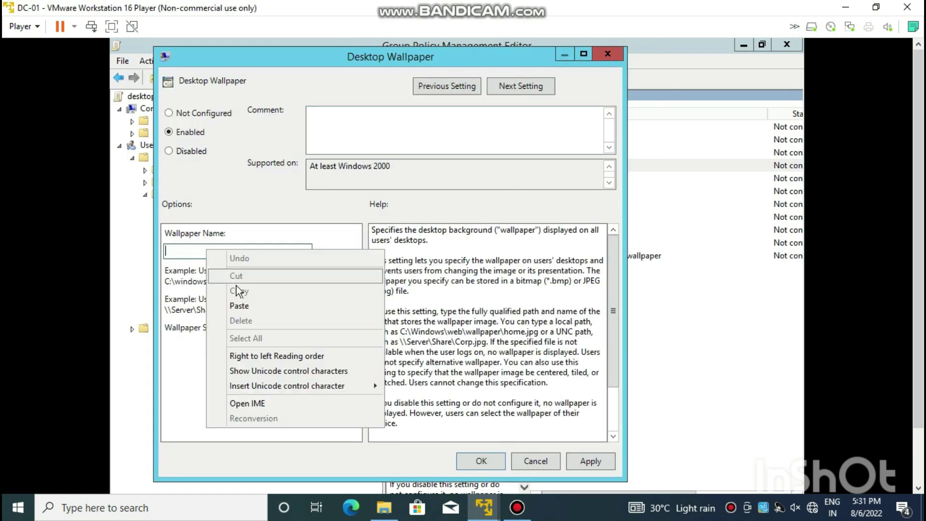
click(238, 306)
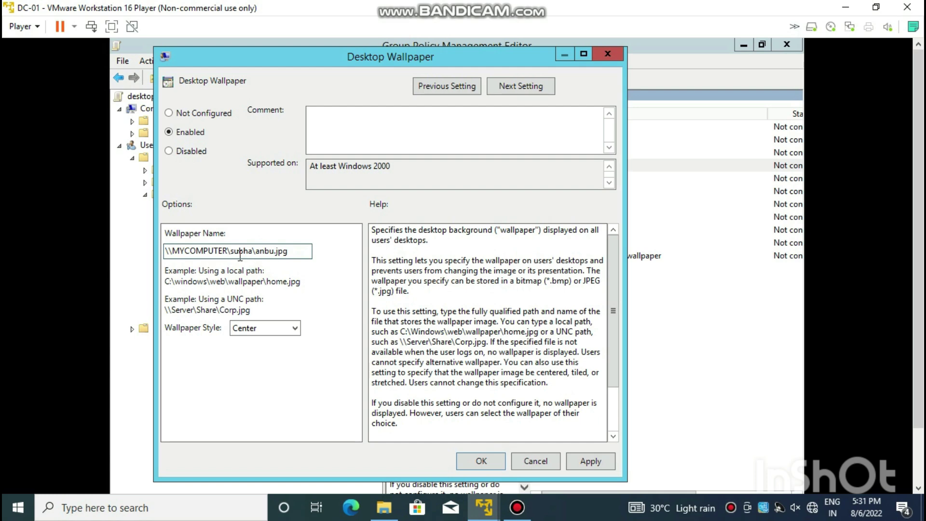
click(268, 331)
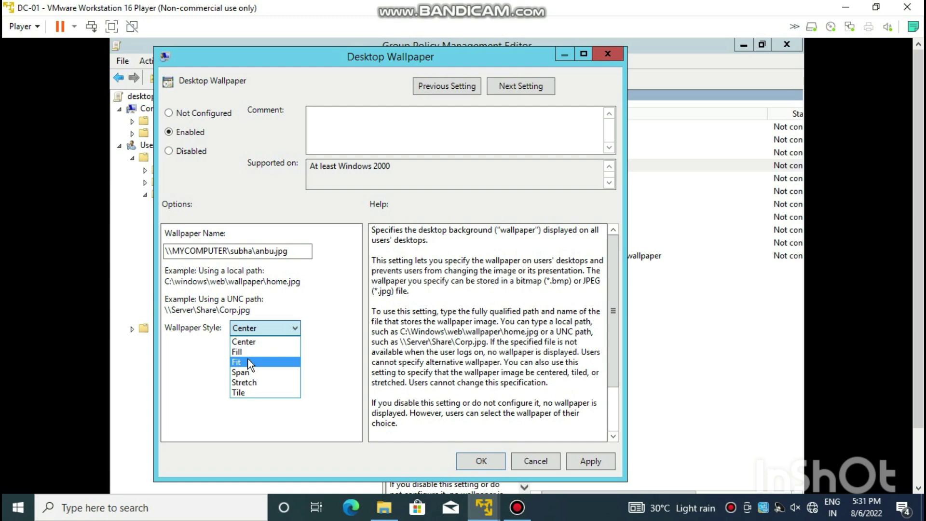
click(256, 329)
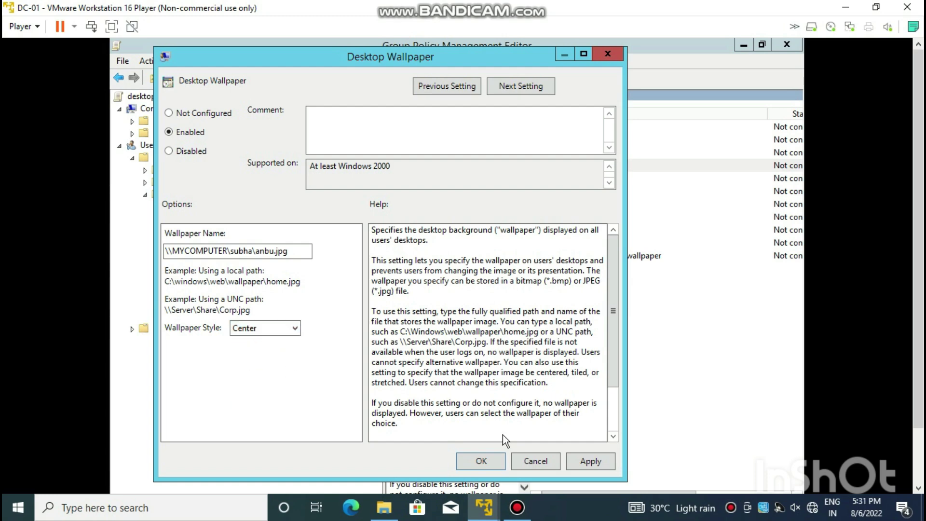
click(603, 464)
click(485, 459)
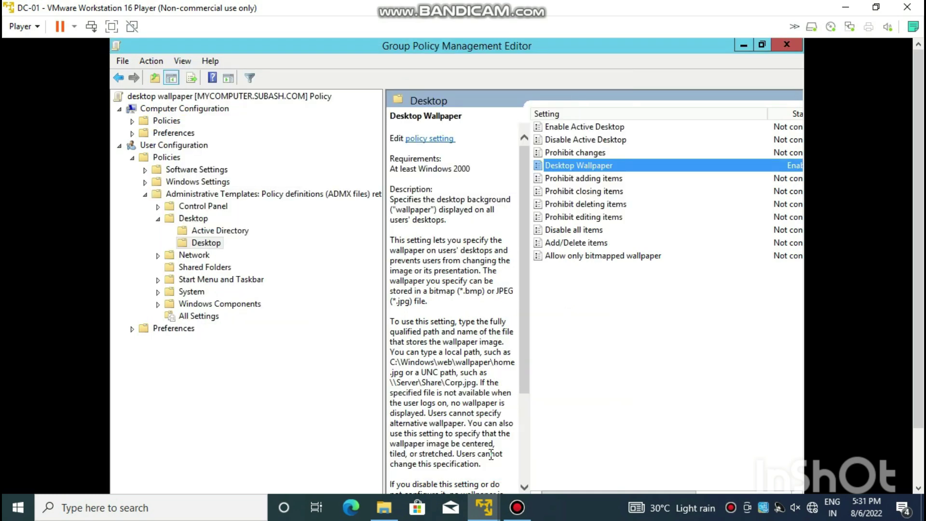
click(787, 45)
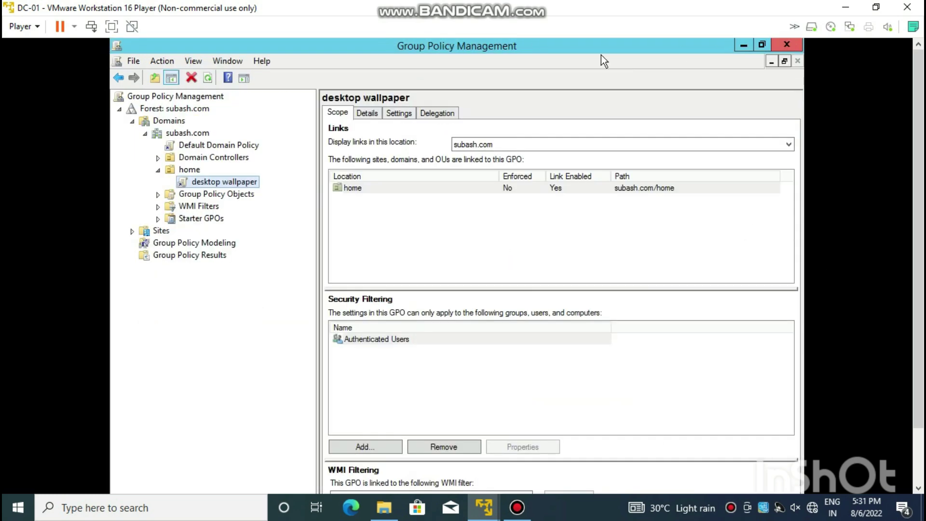
- Refresh the desktop wallpaper GPO under home and review its reported Desktop/Desktop administrative template settings
right_click(226, 183)
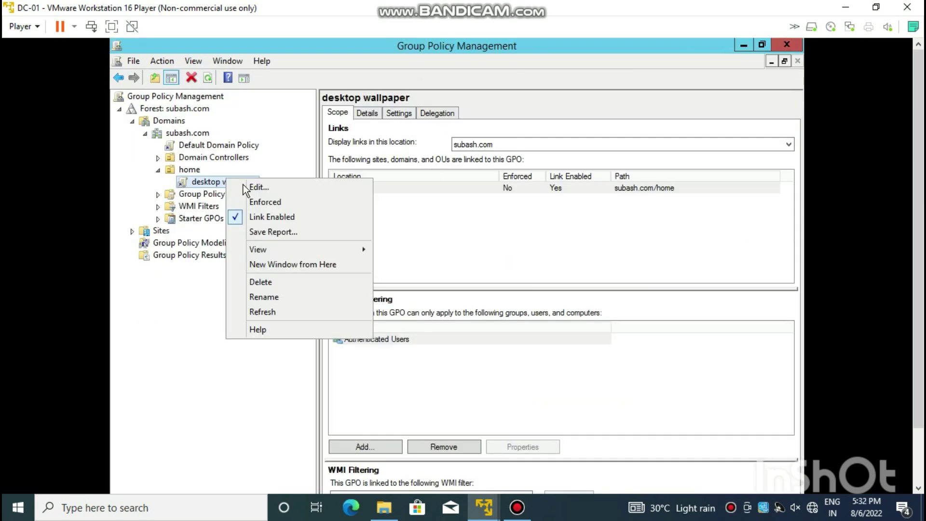
click(262, 311)
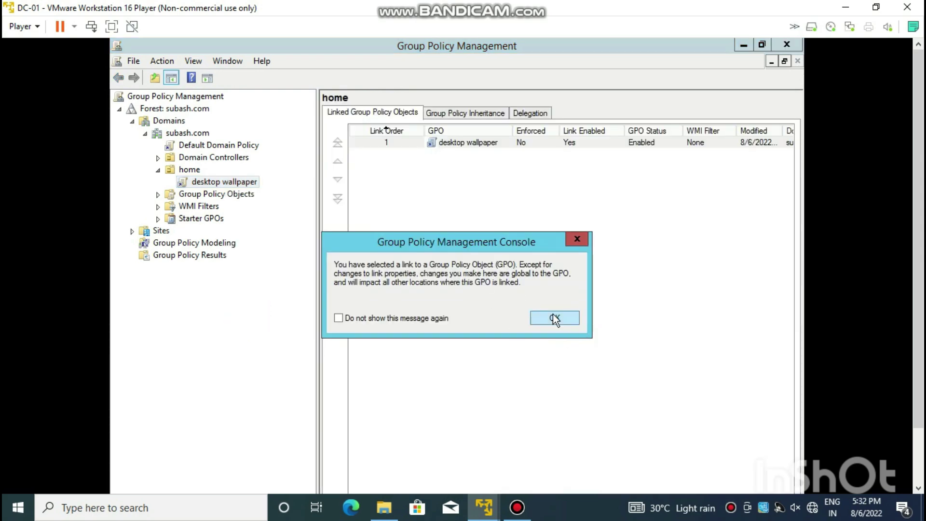
click(553, 317)
click(398, 114)
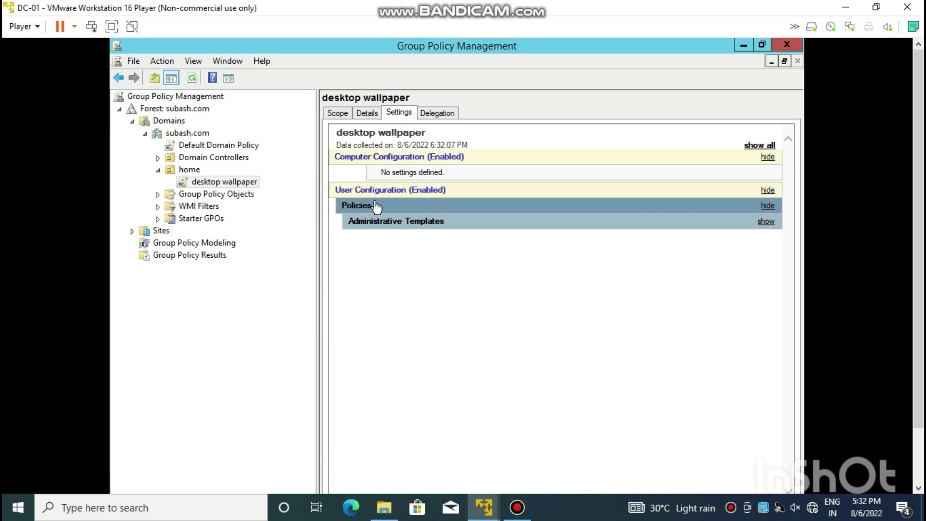
double_click(397, 222)
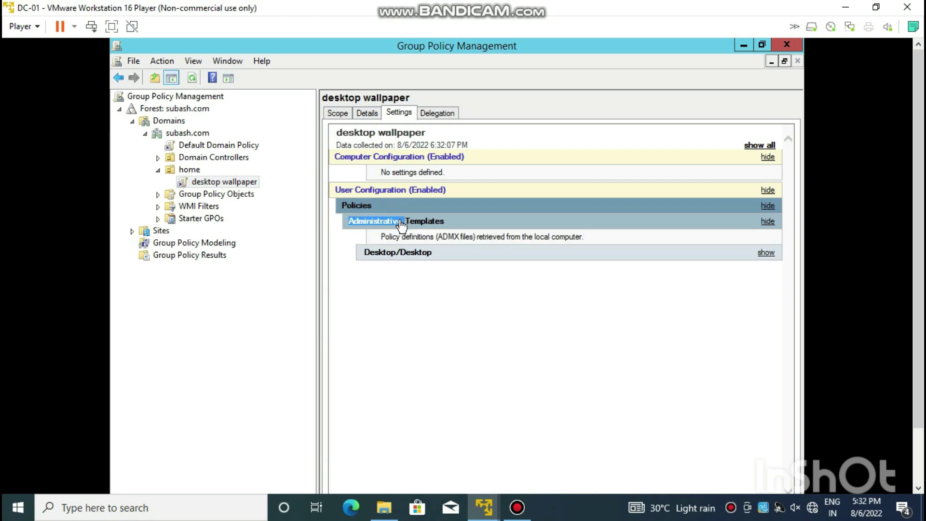
double_click(410, 252)
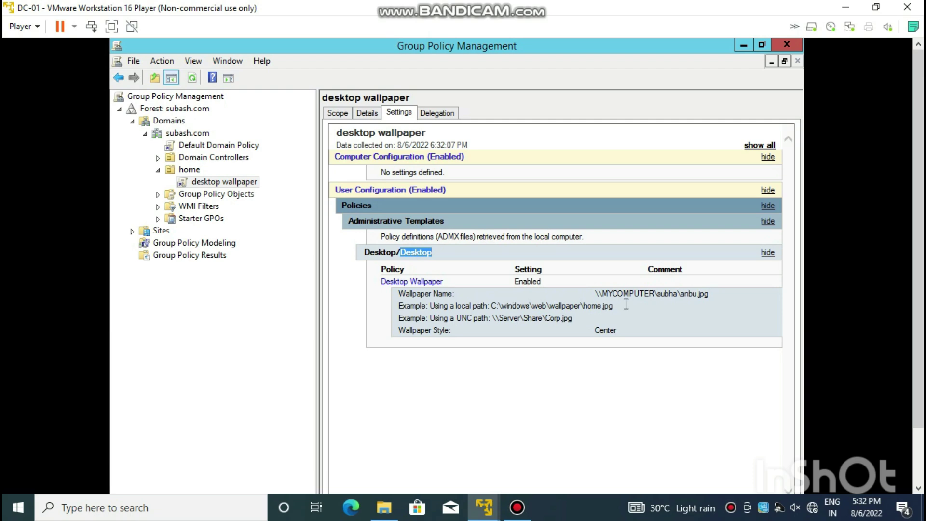
- Force a Group Policy update on the server by running gpupdate /force in a command prompt
click(744, 43)
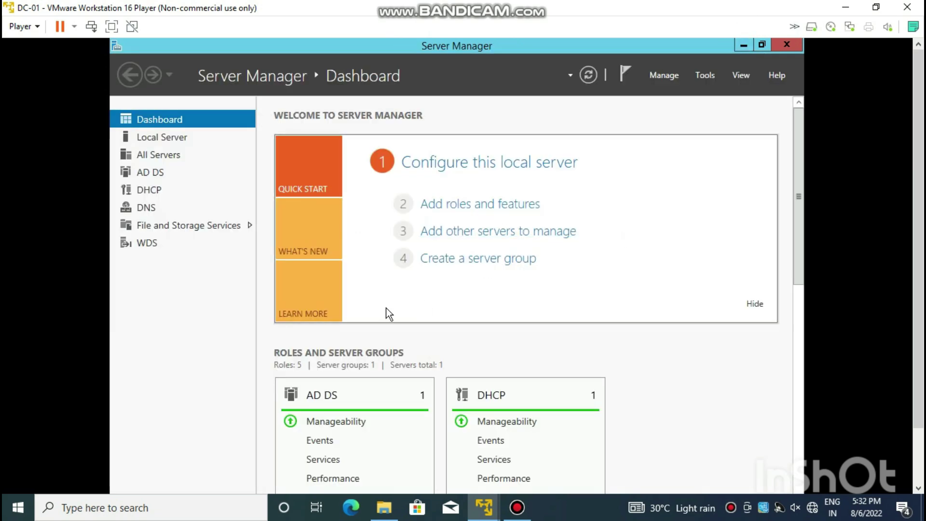
key(super+r)
text(cmd)
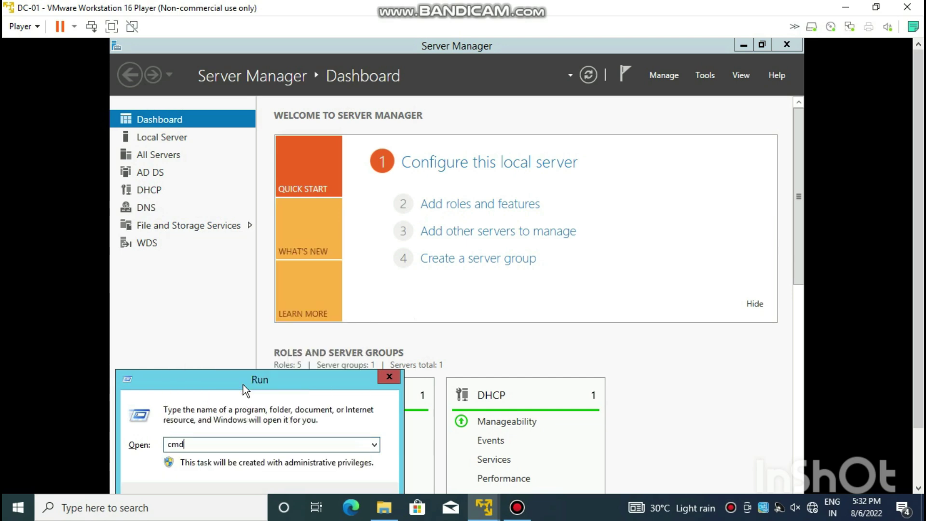
key(Return)
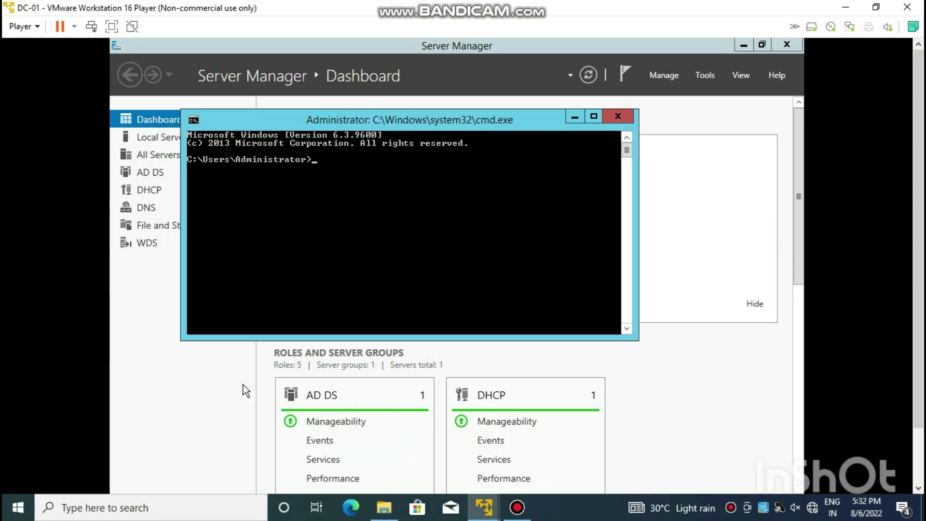
text(gpupdate)
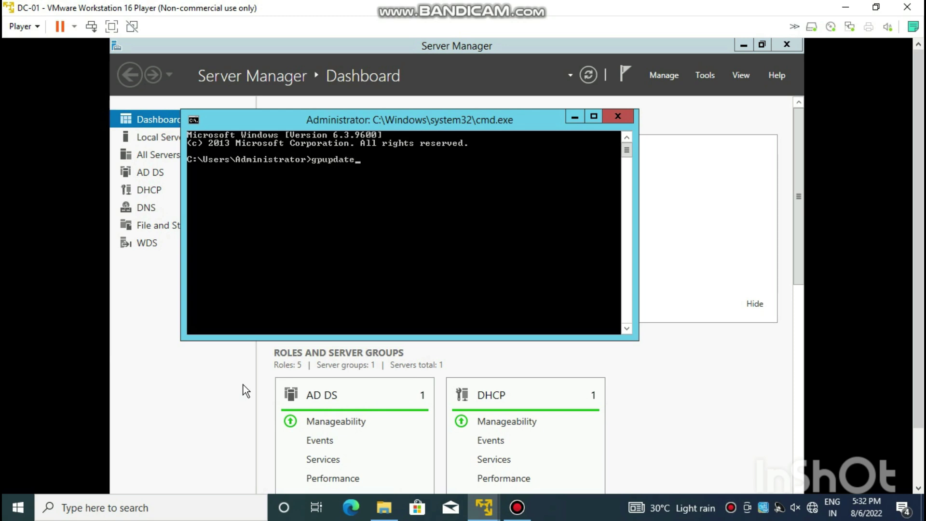
text( /force)
key(Return)
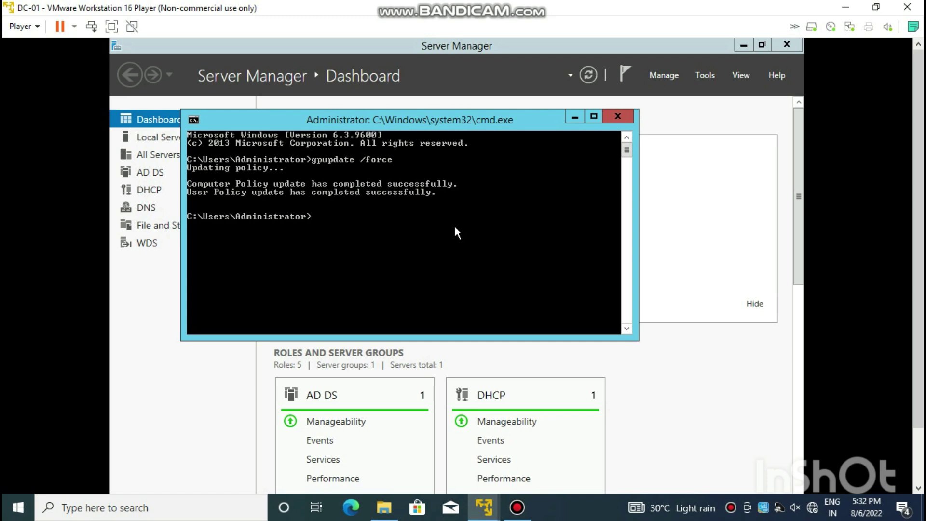
- Switch to the Windows 8.x x64 virtual machine, choose the Lines and colors theme, and close the Personalization window
click(483, 507)
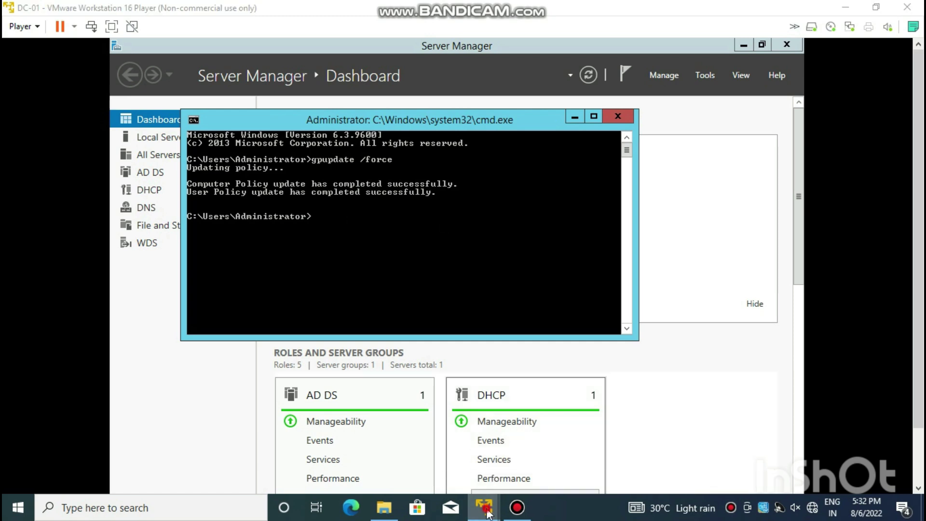
click(548, 427)
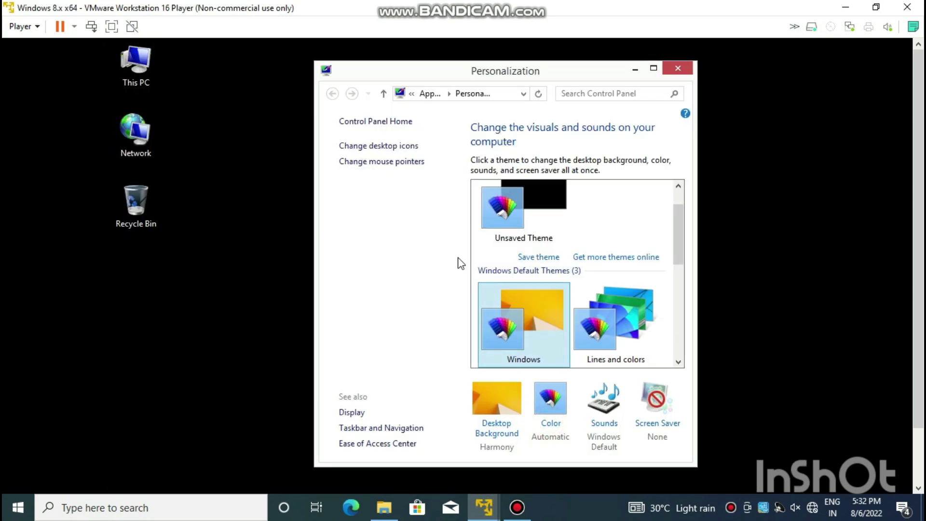
click(632, 314)
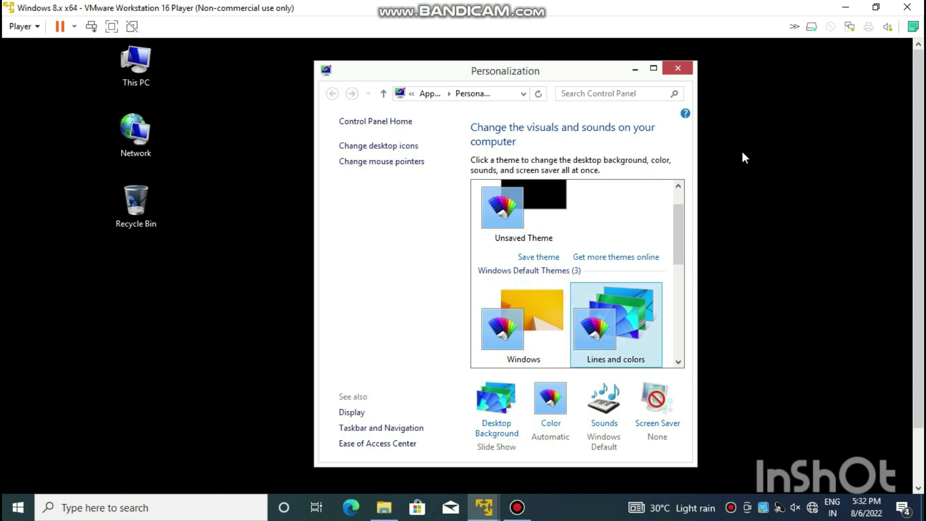
click(678, 68)
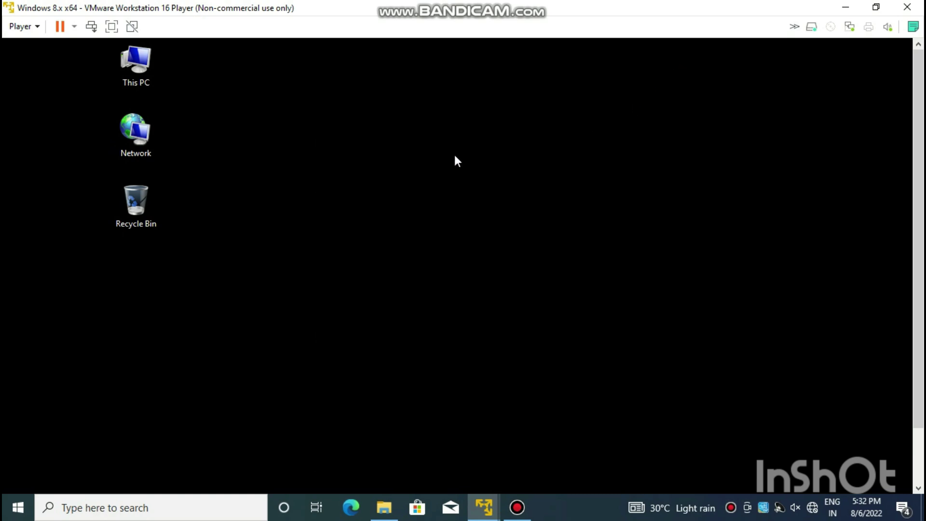
- Run gpupdate /force in a command prompt on the Windows 8 client and close the prompt
key(super+r)
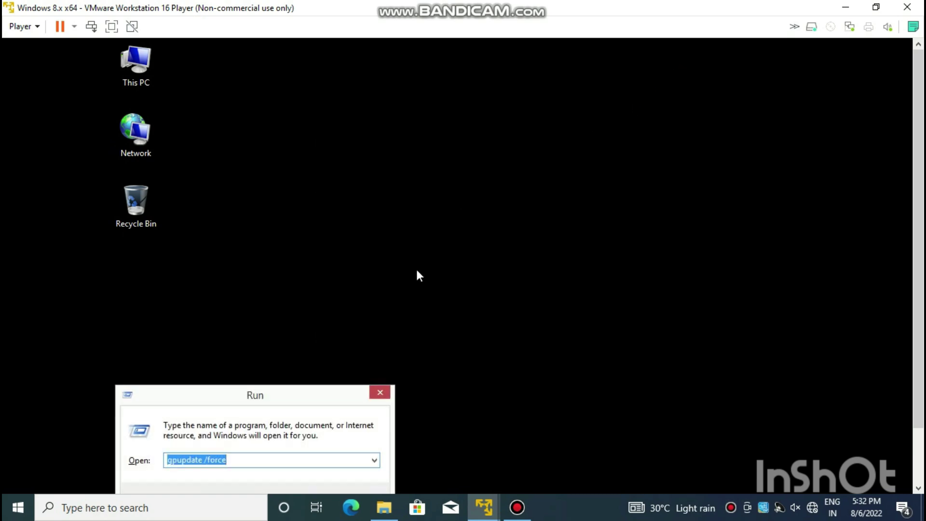
text(cmd)
key(Return)
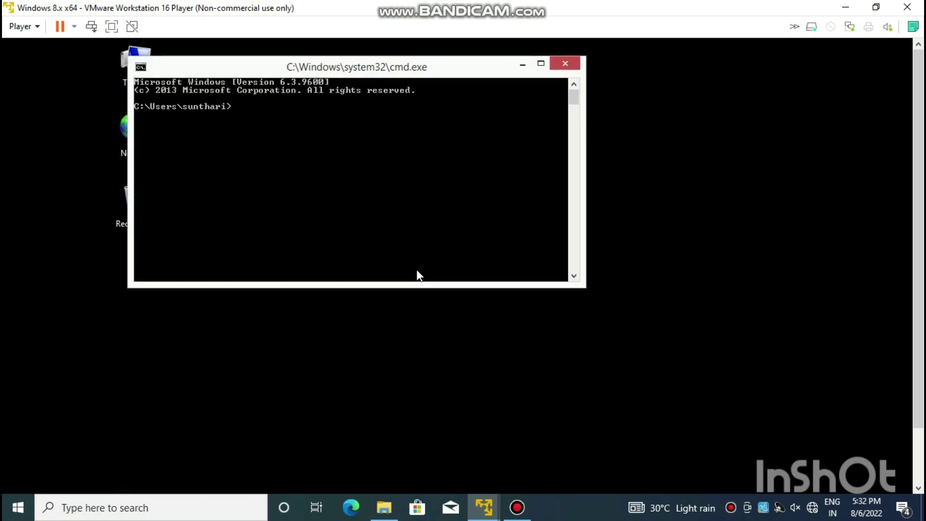
text(gpupdate /force)
key(Return)
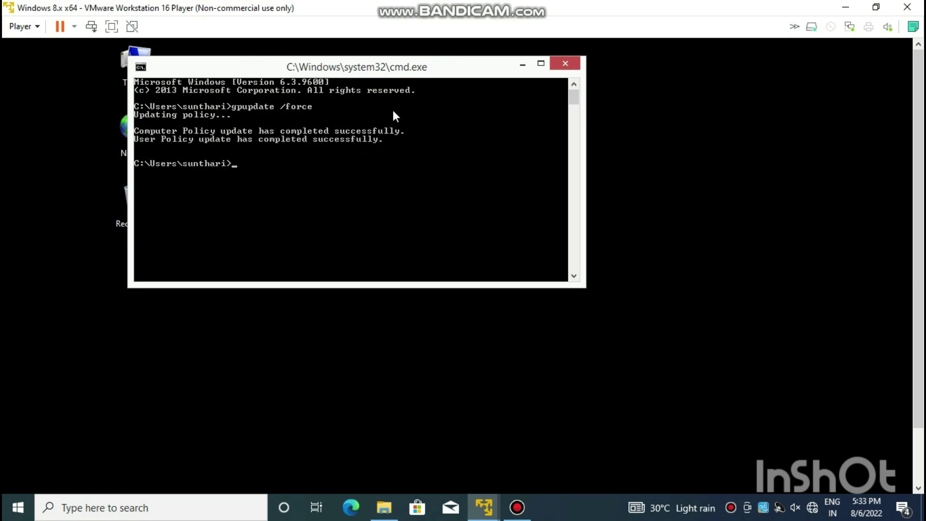
click(565, 64)
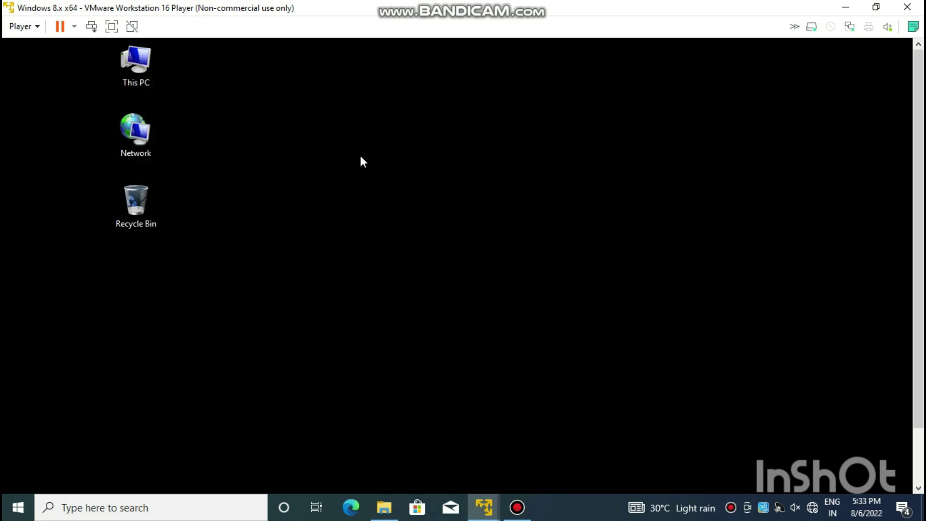
- Restart the Windows 8 client from the Shut Down Windows dialog
key(alt+F4)
click(370, 241)
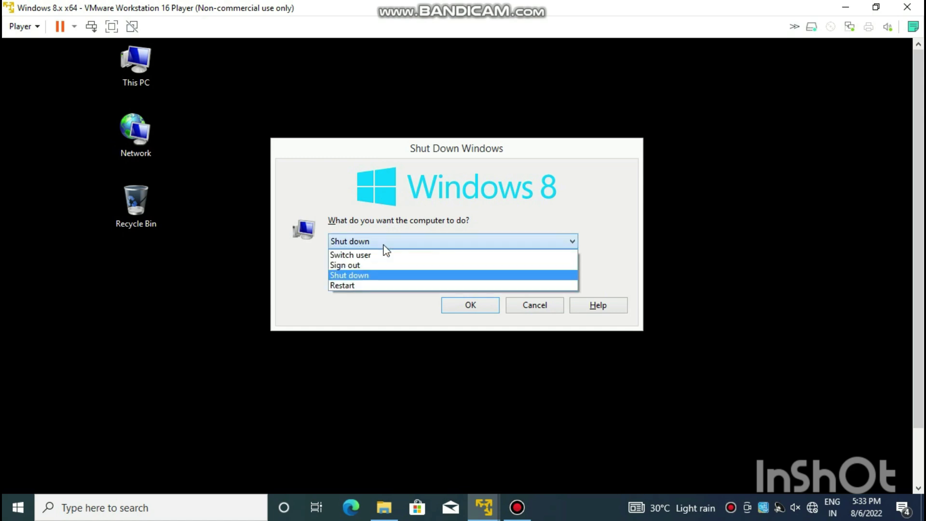
click(368, 285)
click(446, 305)
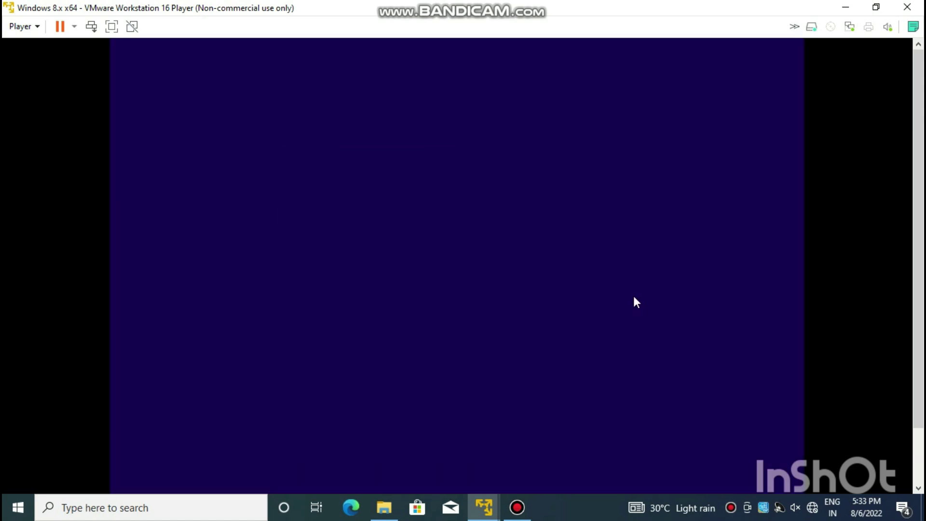